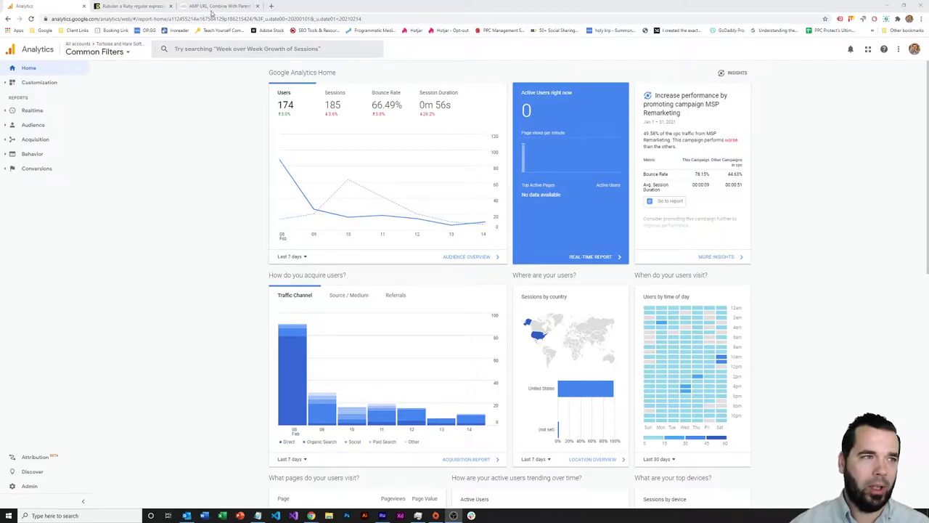
Step: Scroll the AMP URL blog post down to the author's regex suggestion in the comments
{"action": "left_click", "coordinate": [216, 6]}
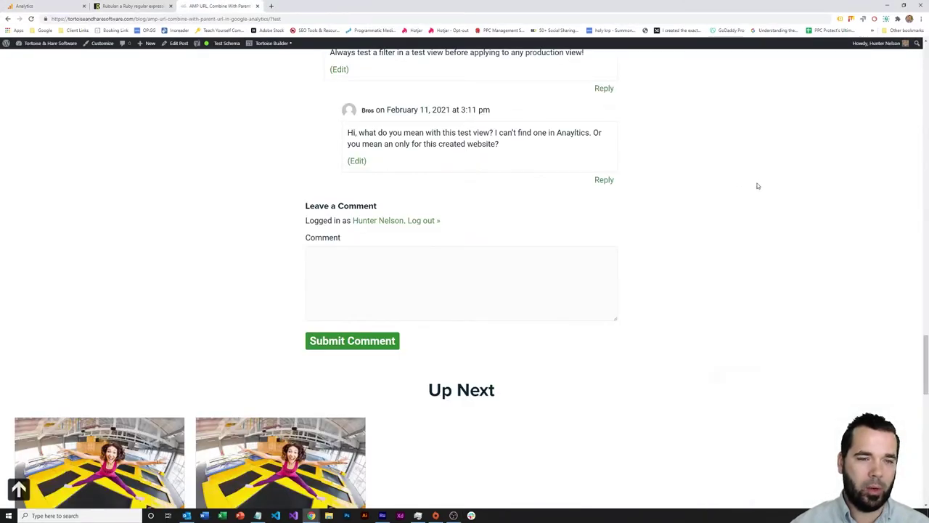
{"action": "scroll", "coordinate": [653, 240], "scroll_direction": "up", "scroll_amount": 2}
{"action": "left_click_drag", "start_coordinate": [925, 327], "coordinate": [924, 72]}
{"action": "scroll", "coordinate": [595, 154], "scroll_direction": "down", "scroll_amount": 3}
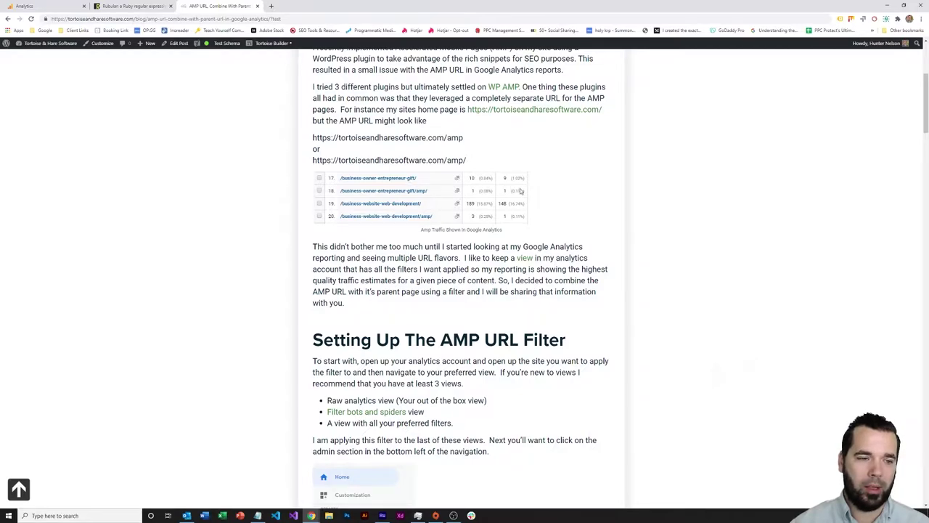
{"action": "scroll", "coordinate": [672, 215], "scroll_direction": "down", "scroll_amount": 12}
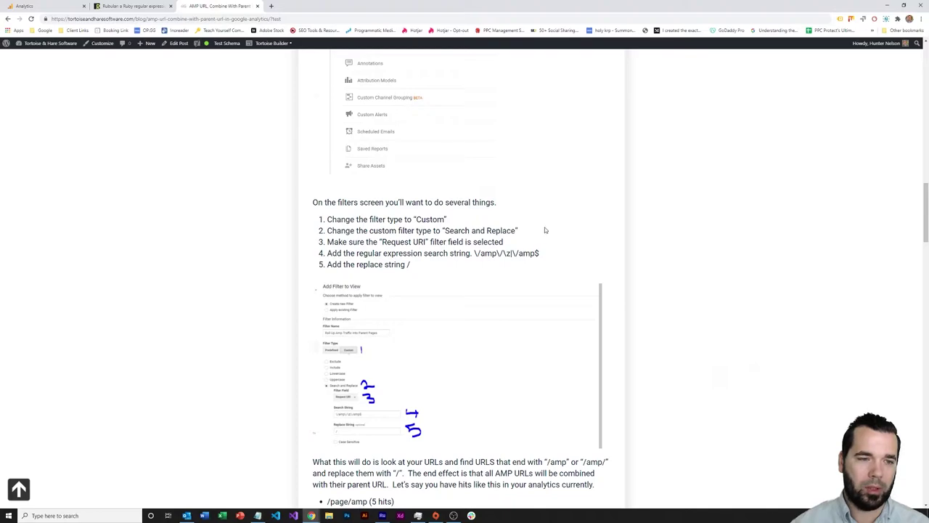
{"action": "scroll", "coordinate": [591, 214], "scroll_direction": "down", "scroll_amount": 10}
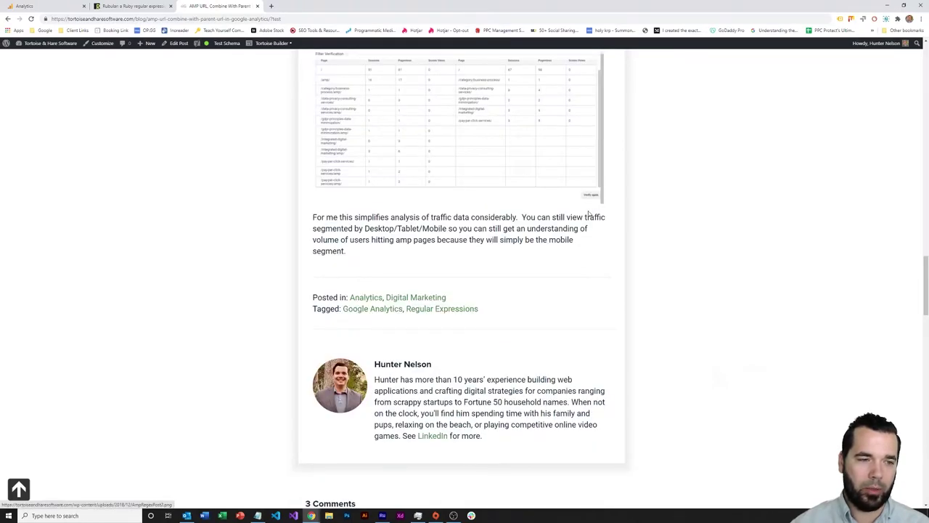
{"action": "scroll", "coordinate": [590, 215], "scroll_direction": "down", "scroll_amount": 10}
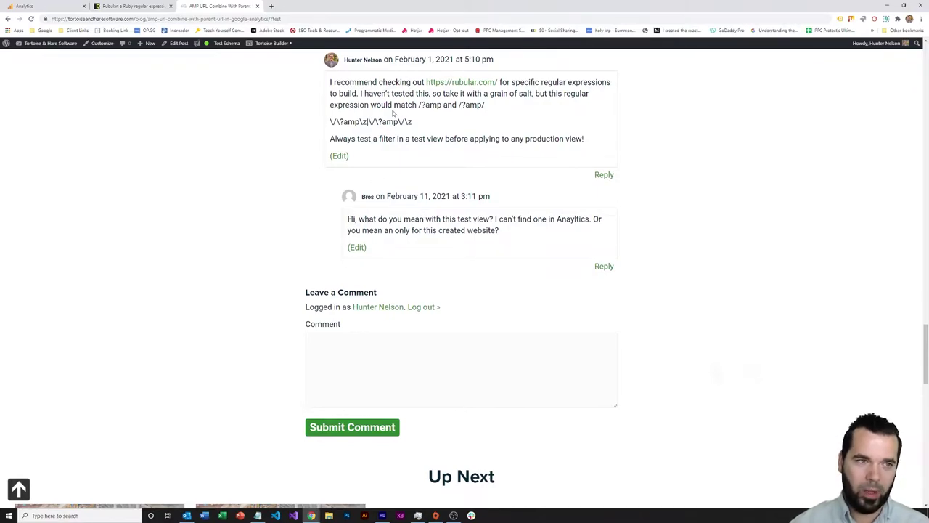
{"action": "scroll", "coordinate": [451, 157], "scroll_direction": "down", "scroll_amount": 1}
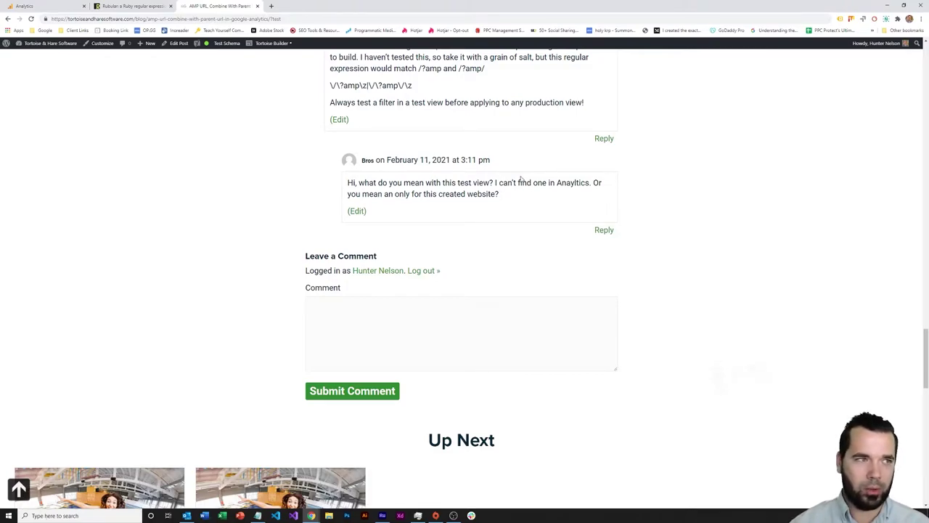
Step: Return to Google Analytics and open the Admin page
{"action": "left_click", "coordinate": [48, 5]}
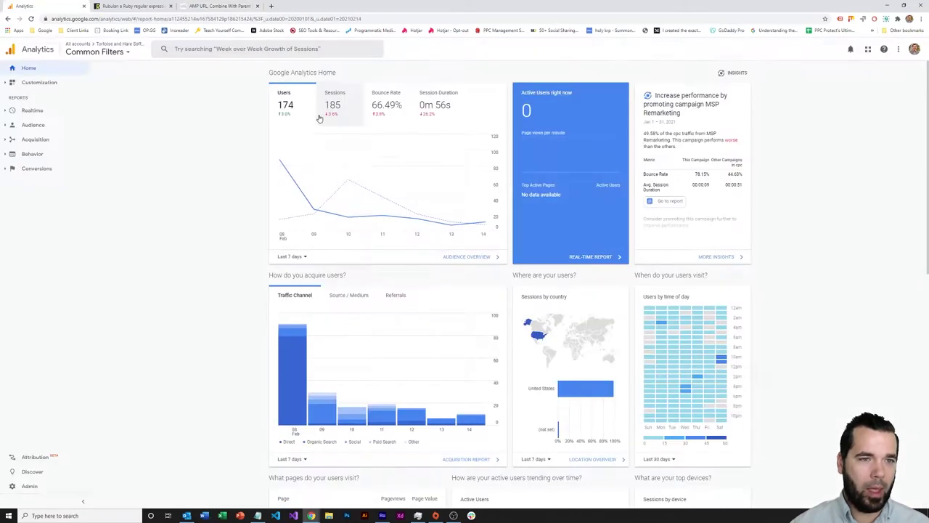
{"action": "left_click", "coordinate": [64, 482]}
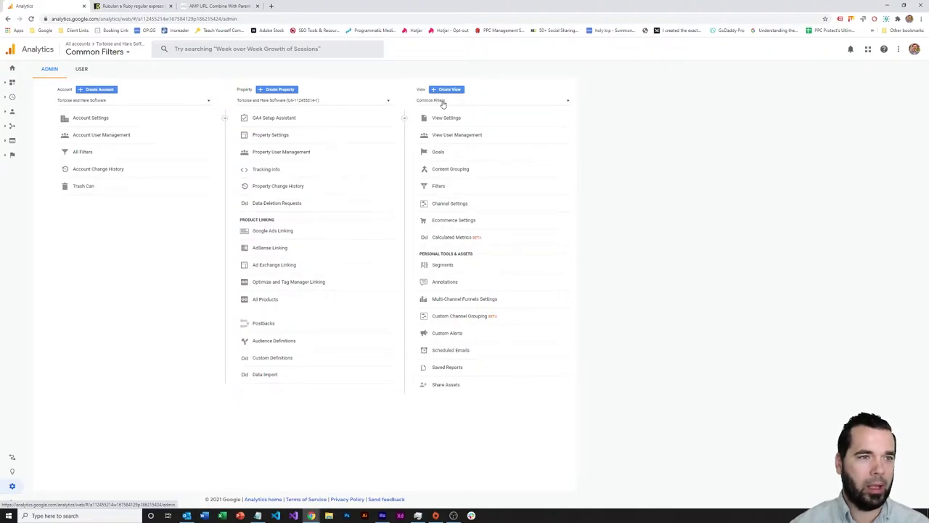
{"action": "left_click", "coordinate": [497, 104]}
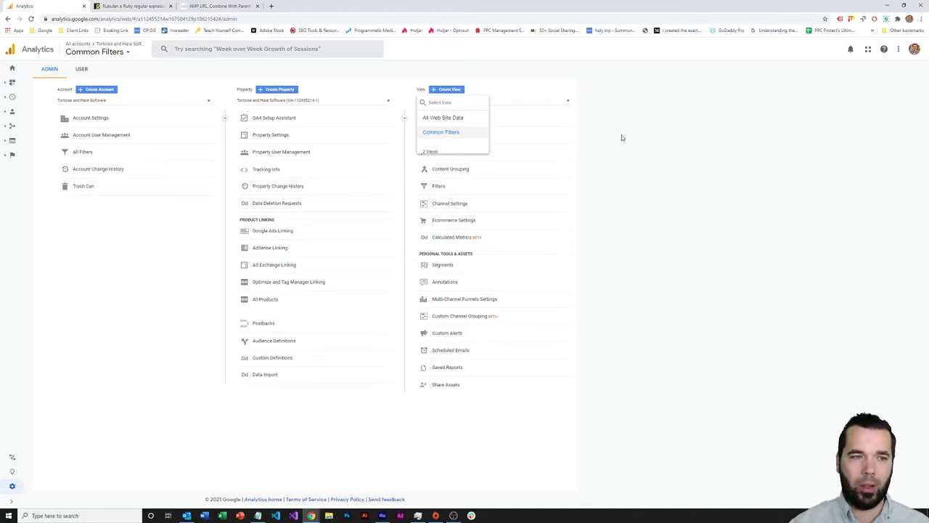
{"action": "left_click", "coordinate": [622, 138]}
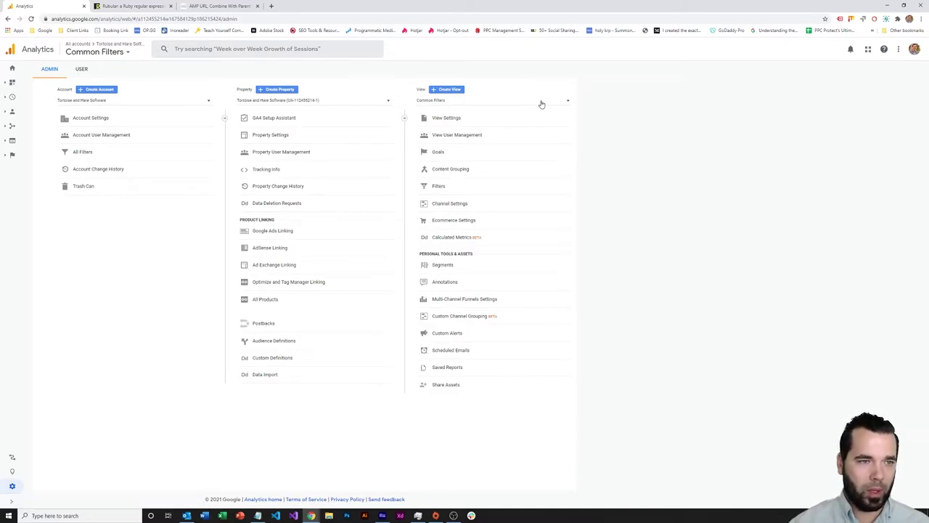
Step: Create a reporting view named 'Test View' with New York Time as its time zone
{"action": "left_click", "coordinate": [448, 92]}
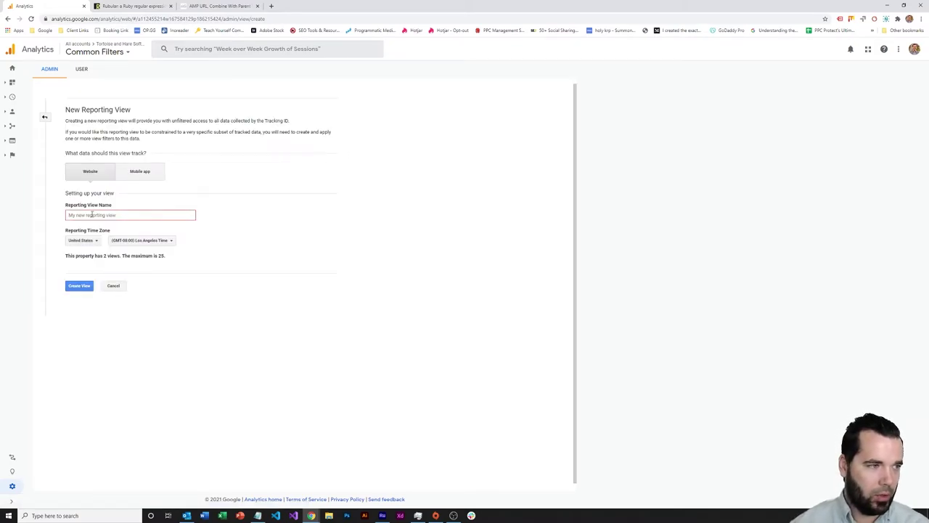
{"action": "type", "text": "Test View"}
{"action": "left_click", "coordinate": [150, 240]}
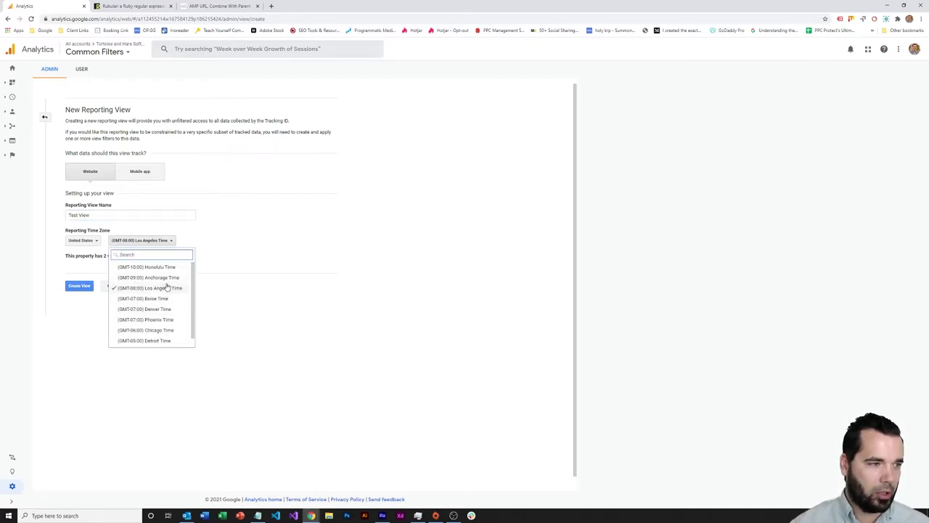
{"action": "scroll", "coordinate": [168, 338], "scroll_direction": "down", "scroll_amount": 1}
{"action": "left_click", "coordinate": [168, 341]}
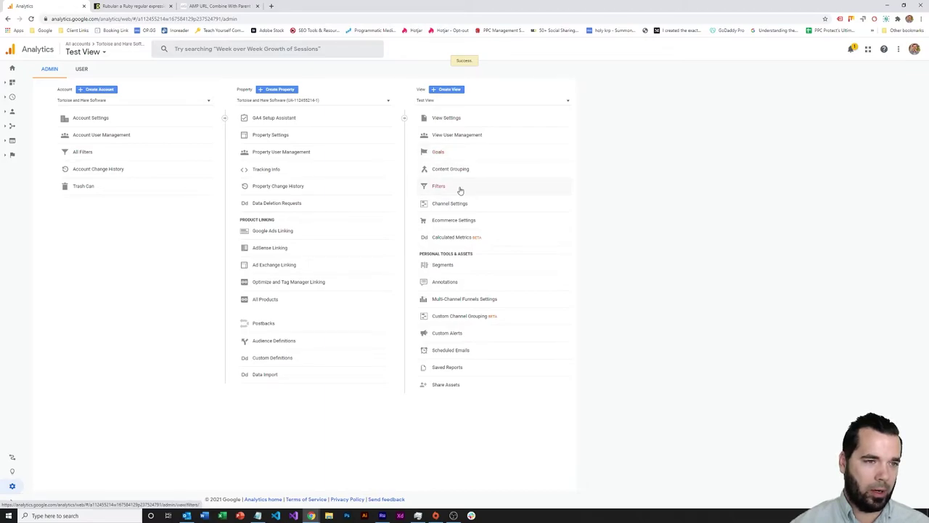
Step: Look up the four existing filters in the Common Filters view
{"action": "left_click", "coordinate": [460, 190]}
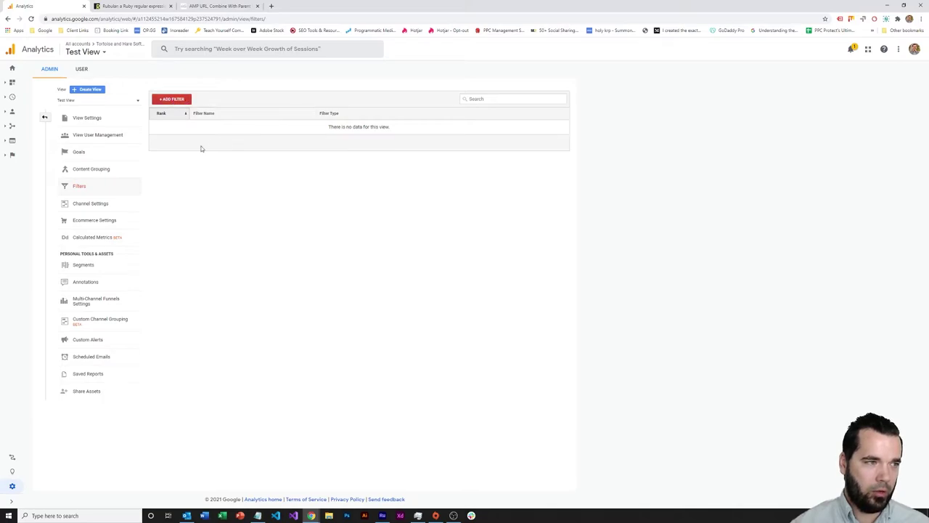
{"action": "left_click", "coordinate": [95, 159]}
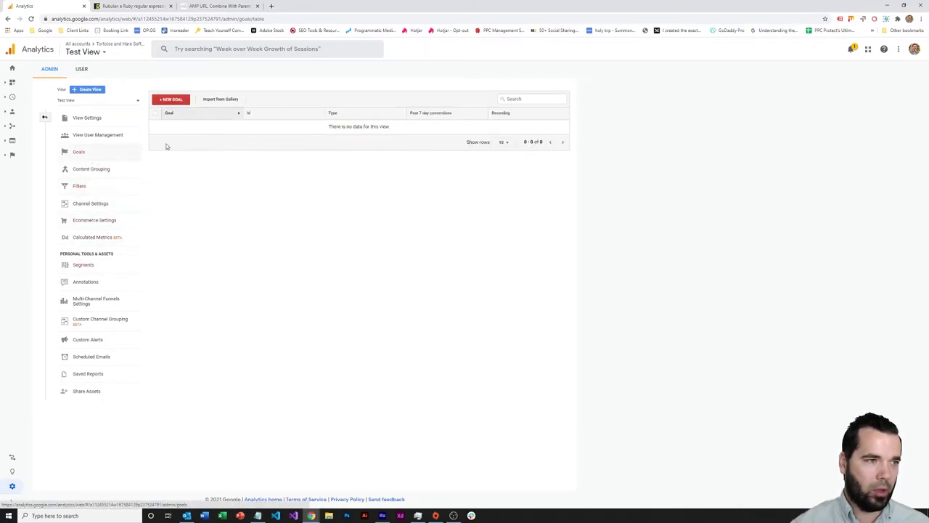
{"action": "left_click", "coordinate": [103, 101]}
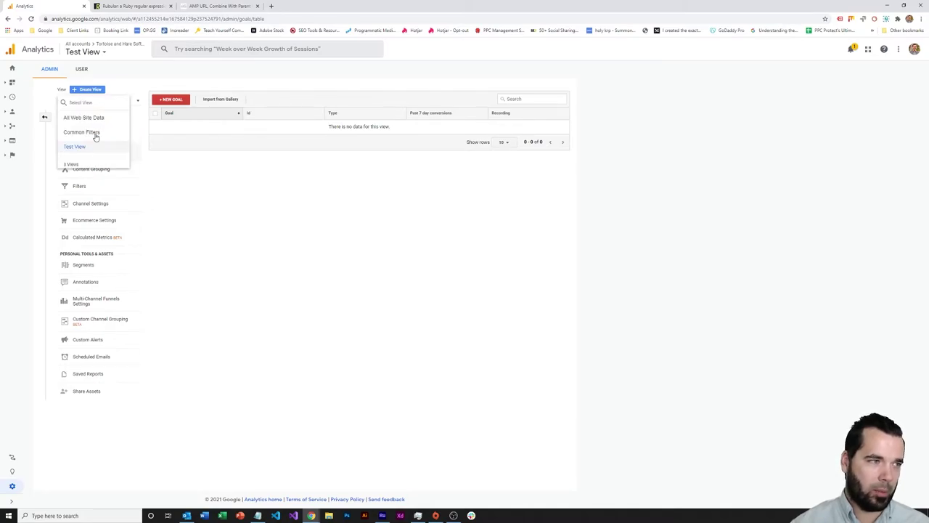
{"action": "left_click", "coordinate": [95, 134]}
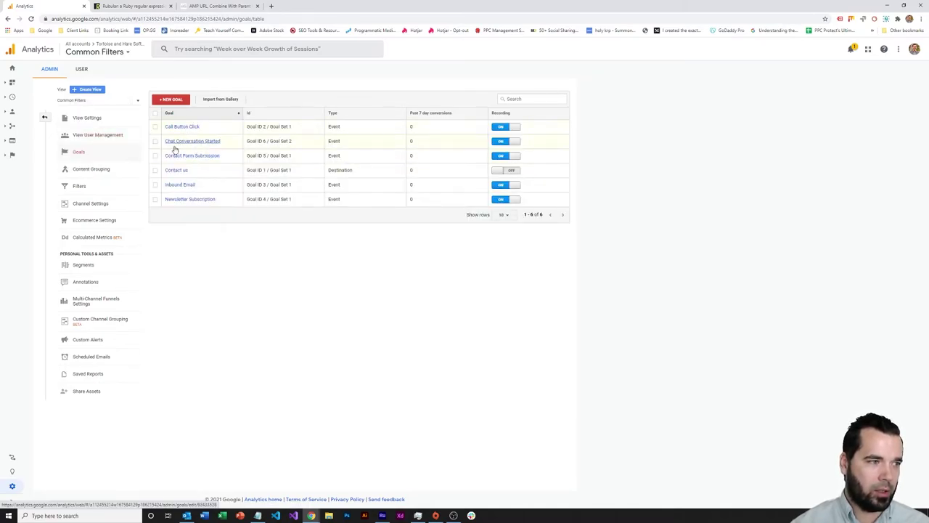
{"action": "left_click", "coordinate": [78, 187]}
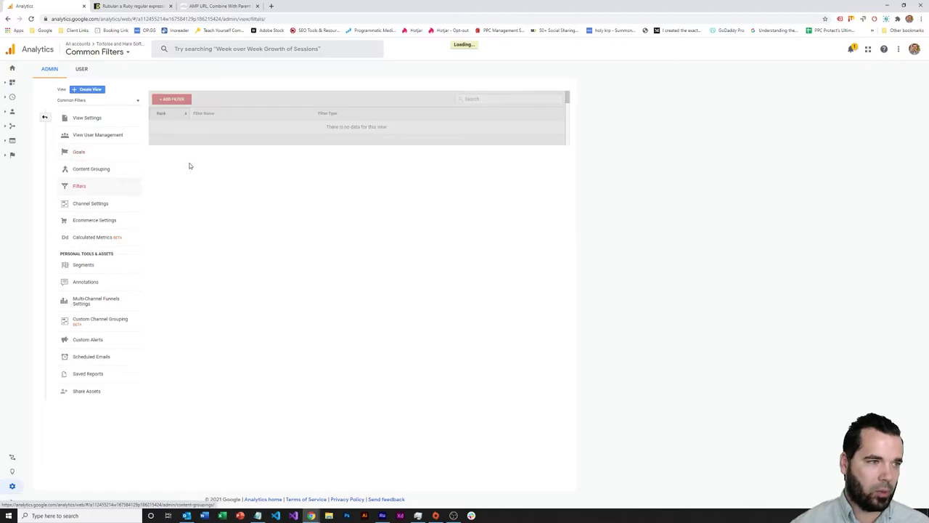
Step: Switch back to Test View and point out that its filter list is empty
{"action": "left_click", "coordinate": [102, 101]}
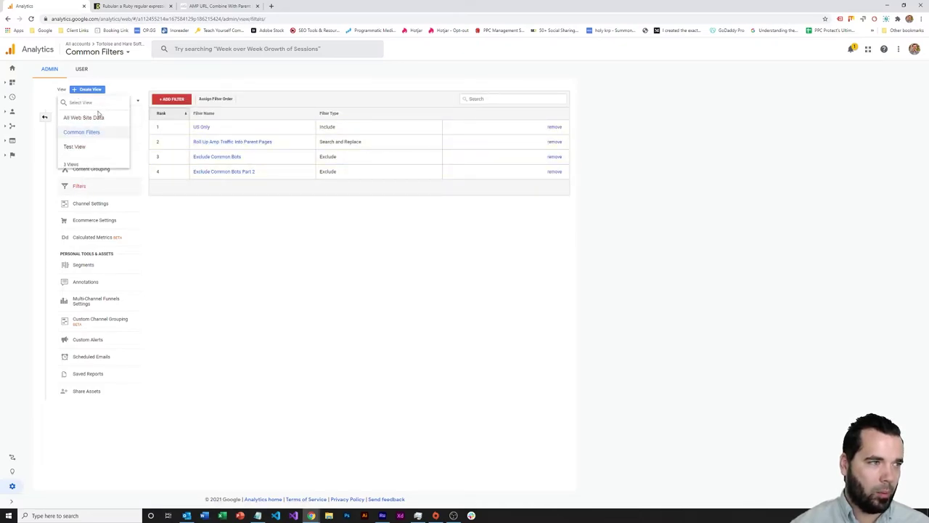
{"action": "left_click", "coordinate": [76, 147]}
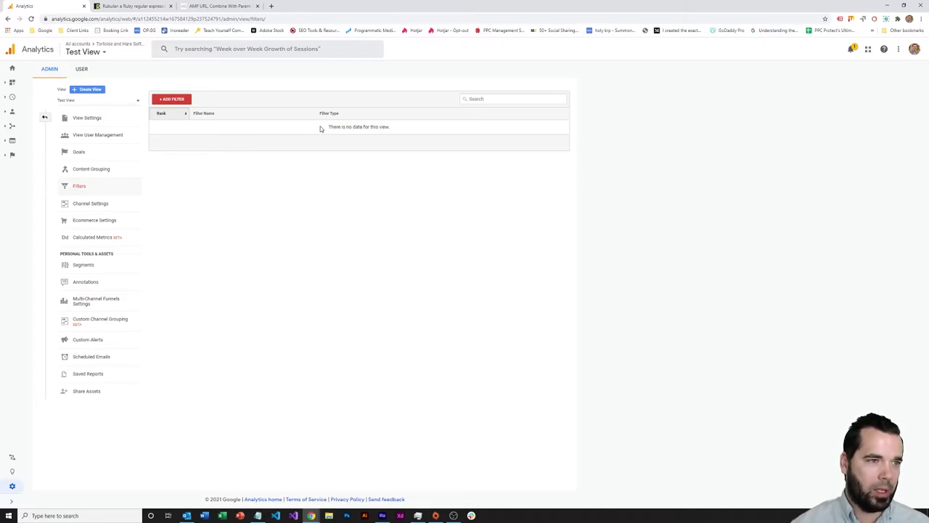
{"action": "left_click_drag", "start_coordinate": [321, 128], "coordinate": [431, 133]}
{"action": "left_click", "coordinate": [432, 133]}
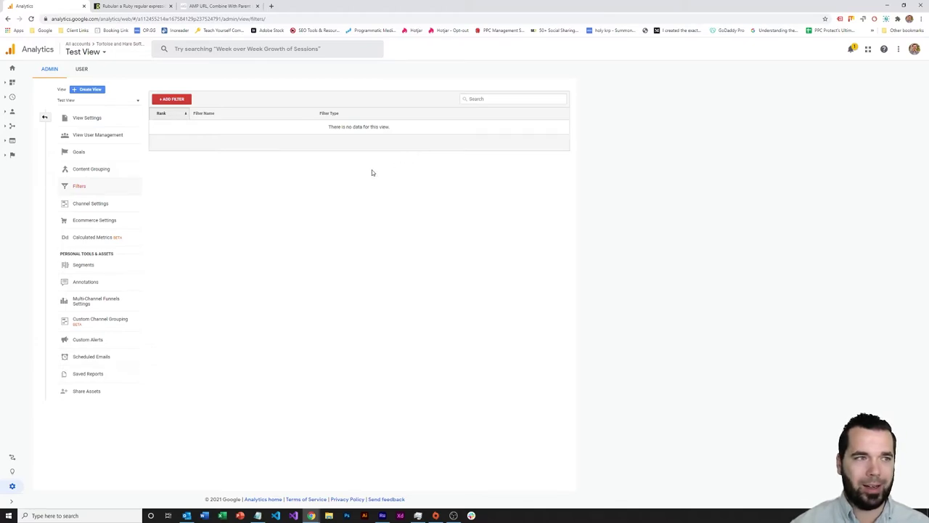
Step: Add a new Custom filter named 'Testing Amp Regex' and search the field list for 'url'
{"action": "left_click", "coordinate": [172, 101]}
{"action": "left_click", "coordinate": [181, 163]}
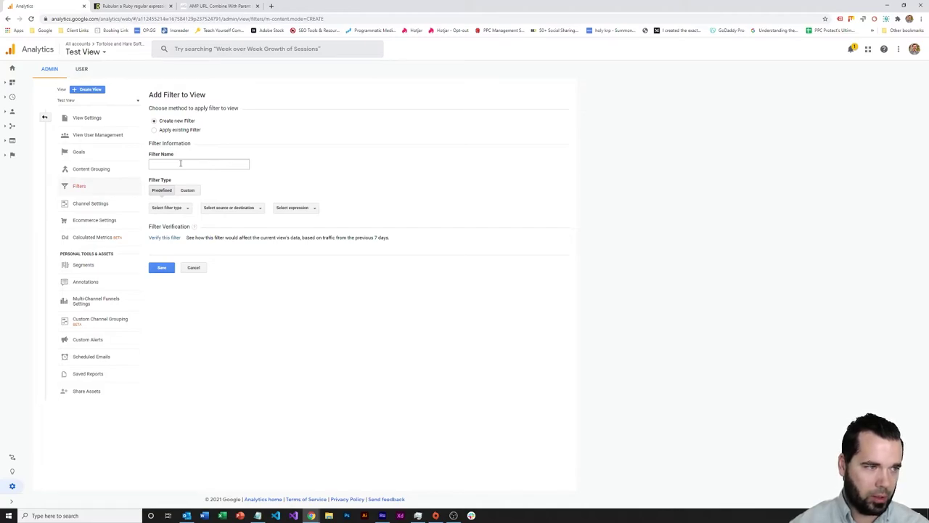
{"action": "type", "text": "Testing Amp Regex"}
{"action": "left_click", "coordinate": [187, 190]}
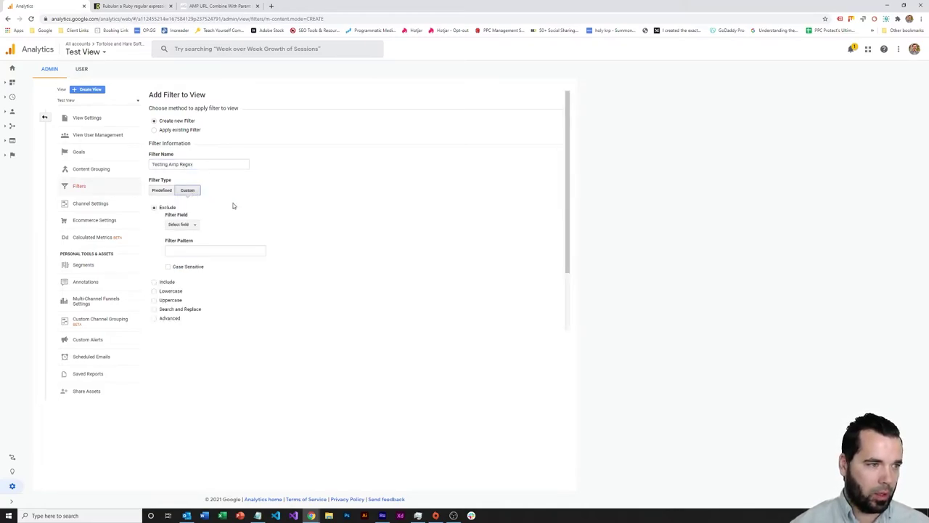
{"action": "left_click", "coordinate": [192, 225]}
{"action": "scroll", "coordinate": [218, 276], "scroll_direction": "down", "scroll_amount": 5}
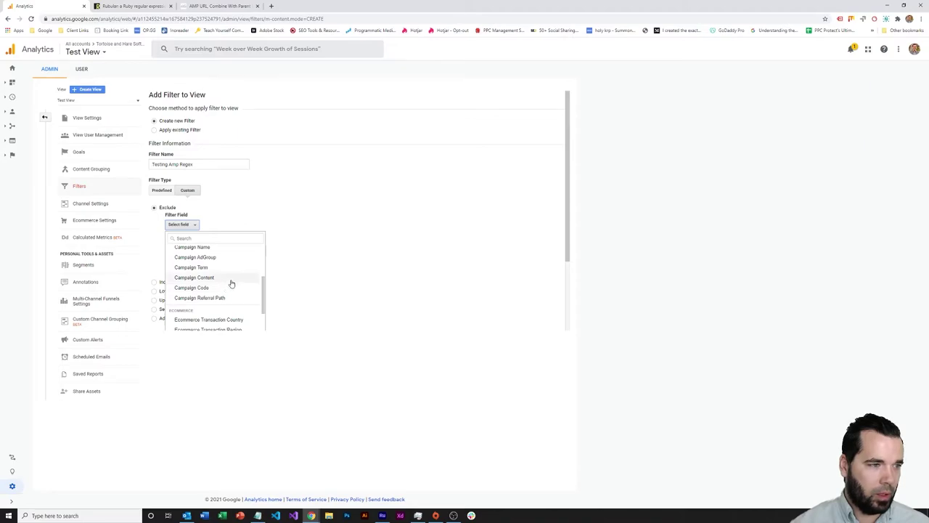
{"action": "scroll", "coordinate": [232, 283], "scroll_direction": "up", "scroll_amount": 2}
{"action": "scroll", "coordinate": [232, 277], "scroll_direction": "down", "scroll_amount": 3}
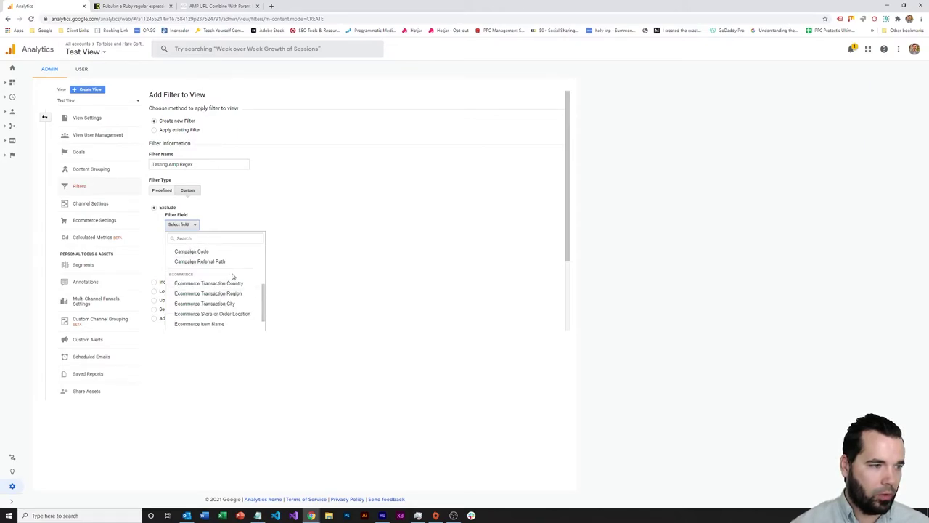
{"action": "scroll", "coordinate": [230, 272], "scroll_direction": "down", "scroll_amount": 5}
{"action": "left_click", "coordinate": [211, 240]}
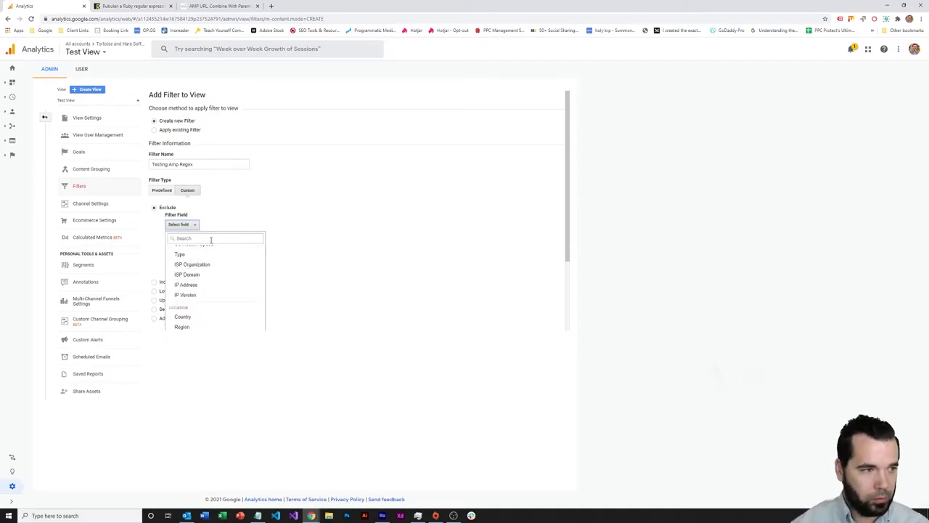
{"action": "type", "text": "url"}
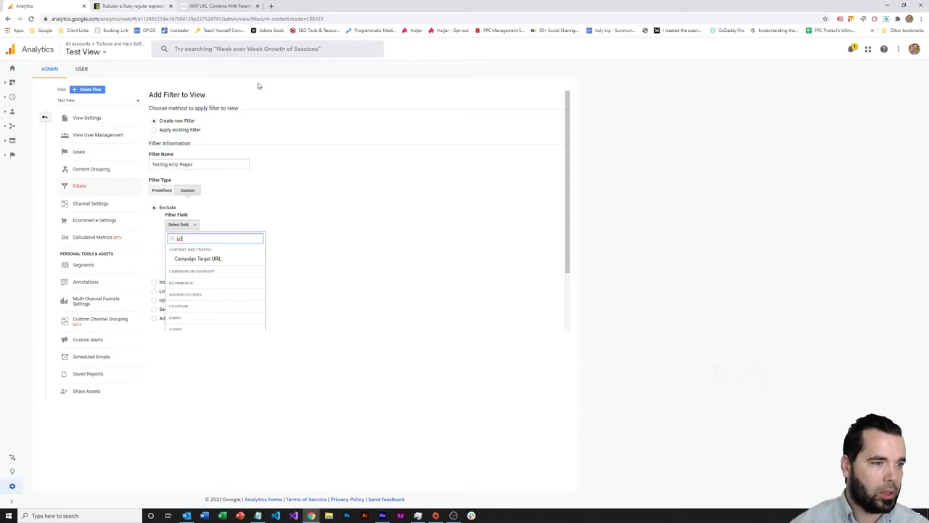
Step: Review the blog post's filter setup steps
{"action": "key", "text": "ctrl+3"}
{"action": "scroll", "coordinate": [386, 201], "scroll_direction": "up", "scroll_amount": 15}
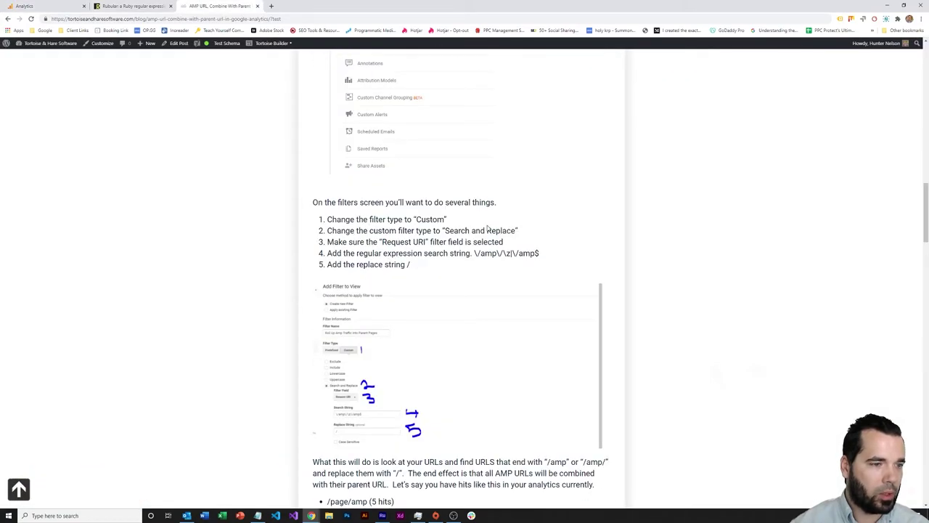
{"action": "scroll", "coordinate": [489, 239], "scroll_direction": "up", "scroll_amount": 5}
{"action": "scroll", "coordinate": [489, 239], "scroll_direction": "down", "scroll_amount": 7}
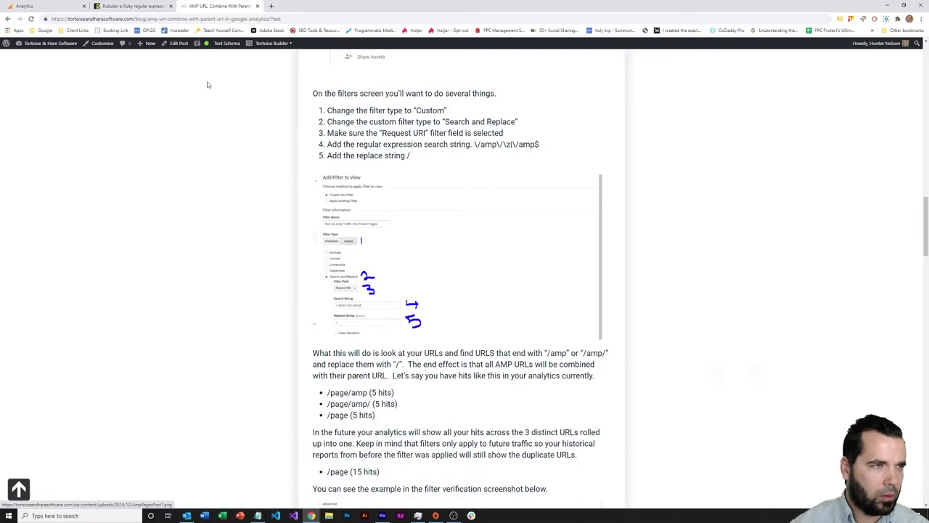
{"action": "key", "text": "ctrl+1"}
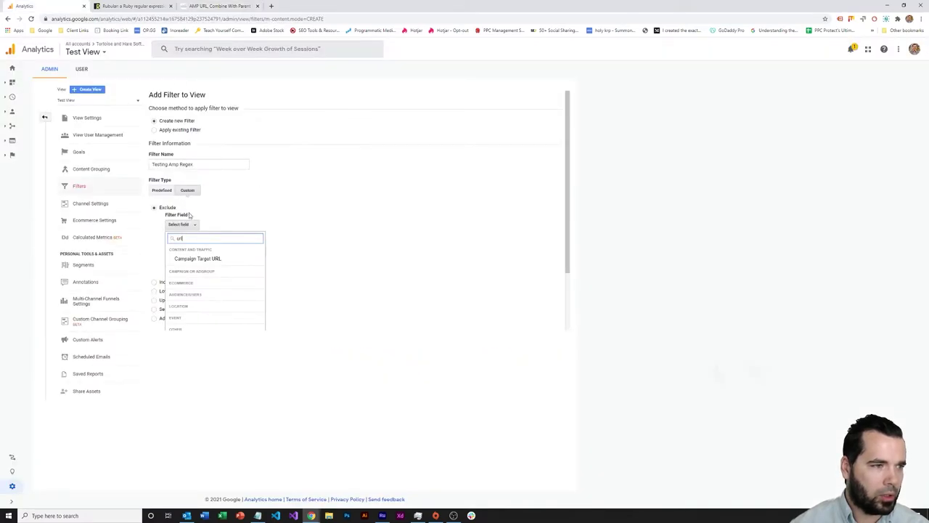
Step: Set the custom filter type to Search and Replace, ready for the search string
{"action": "left_click", "coordinate": [161, 191]}
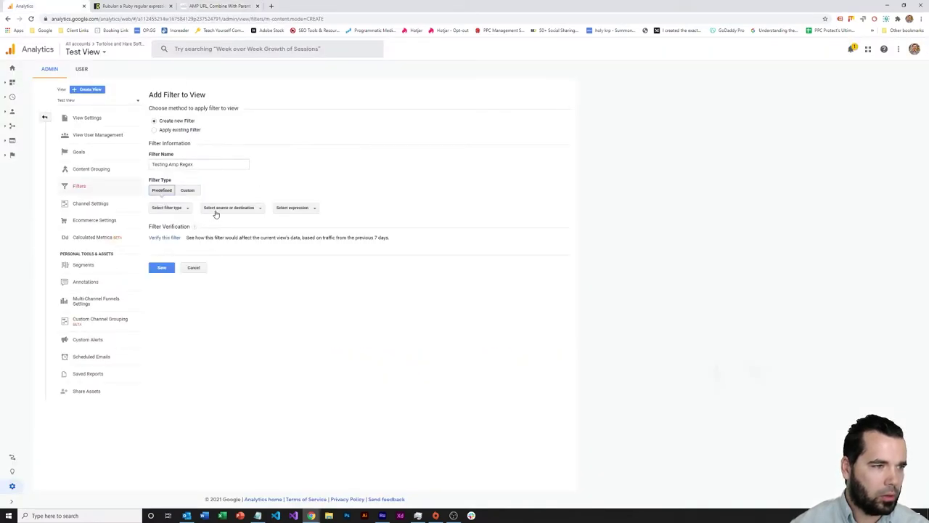
{"action": "left_click", "coordinate": [166, 208]}
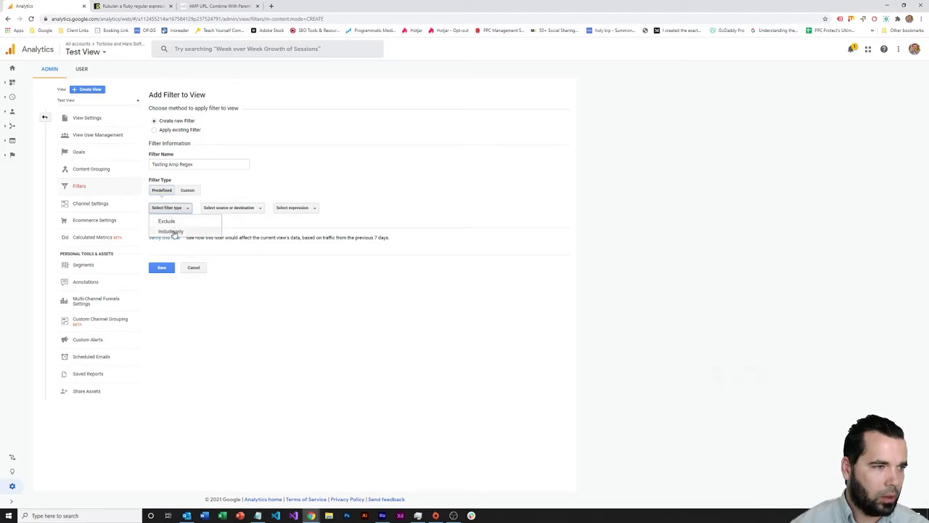
{"action": "left_click", "coordinate": [174, 232]}
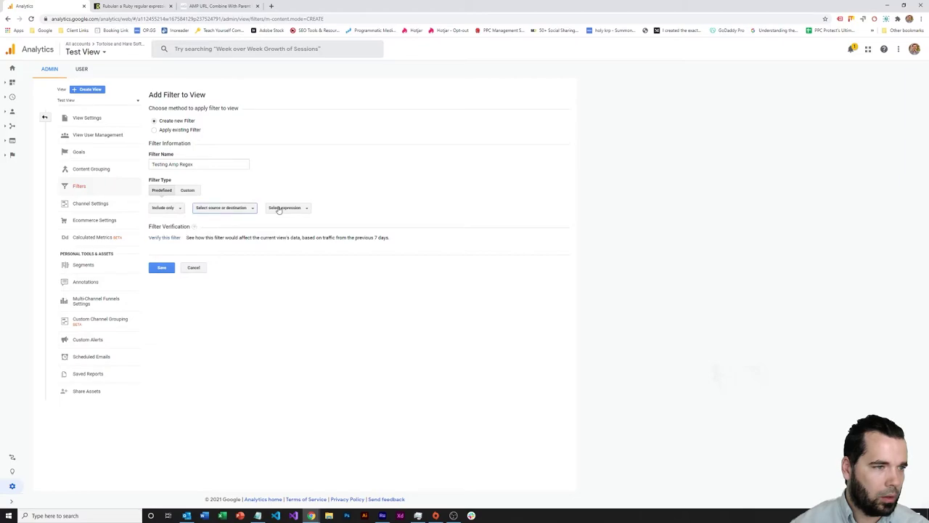
{"action": "left_click", "coordinate": [187, 191]}
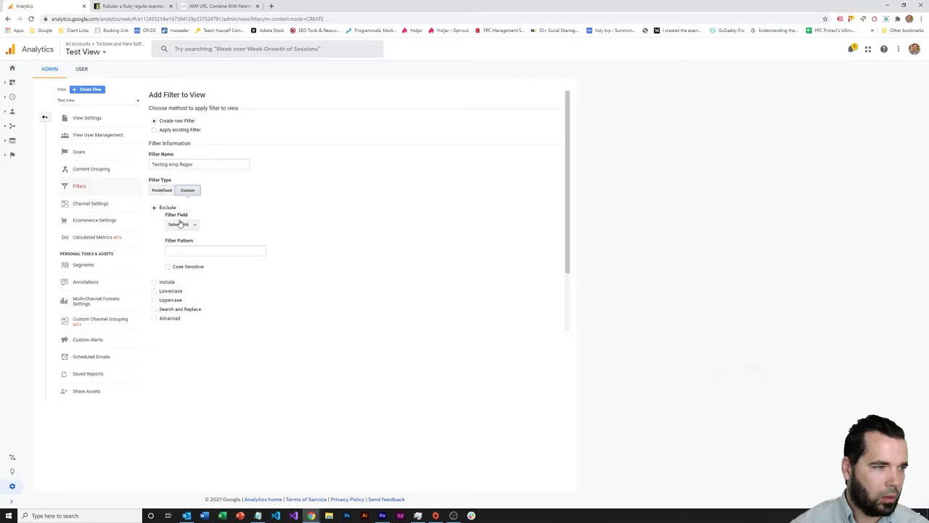
{"action": "left_click", "coordinate": [180, 224]}
{"action": "left_click", "coordinate": [311, 210]}
{"action": "scroll", "coordinate": [266, 251], "scroll_direction": "down", "scroll_amount": 2}
{"action": "left_click", "coordinate": [163, 235]}
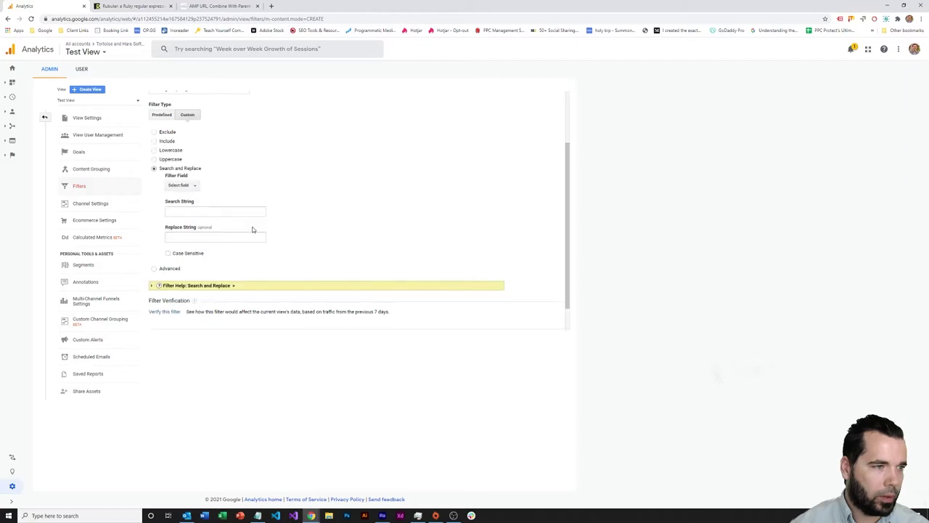
{"action": "left_click", "coordinate": [200, 210]}
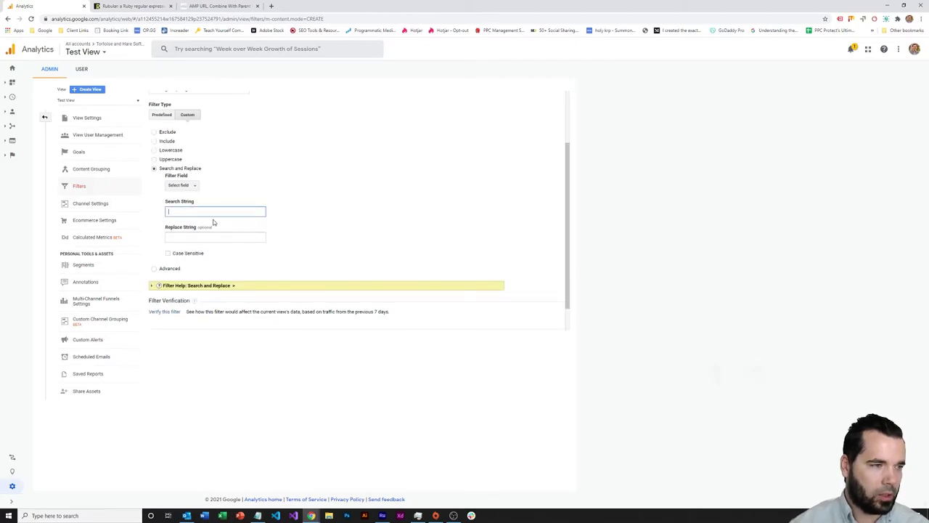
{"action": "left_click", "coordinate": [128, 6]}
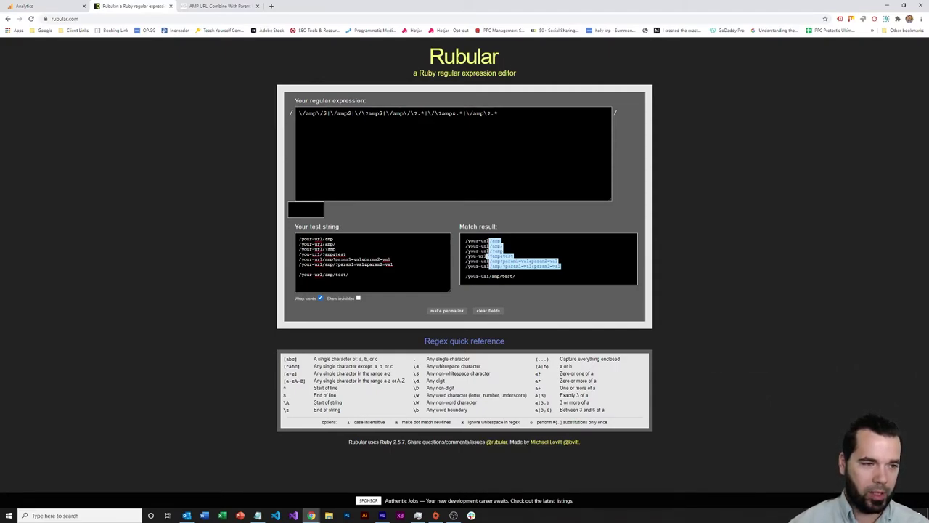
Step: Check the amp matches on the /your-url/amp/ and /your-url/?amp test lines
{"action": "left_click", "coordinate": [350, 275]}
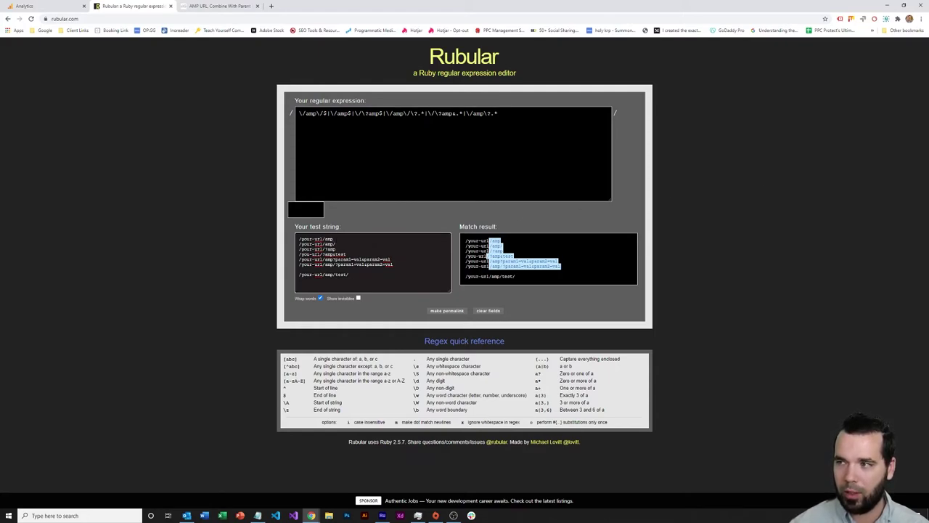
{"action": "key", "text": "alt+Tab"}
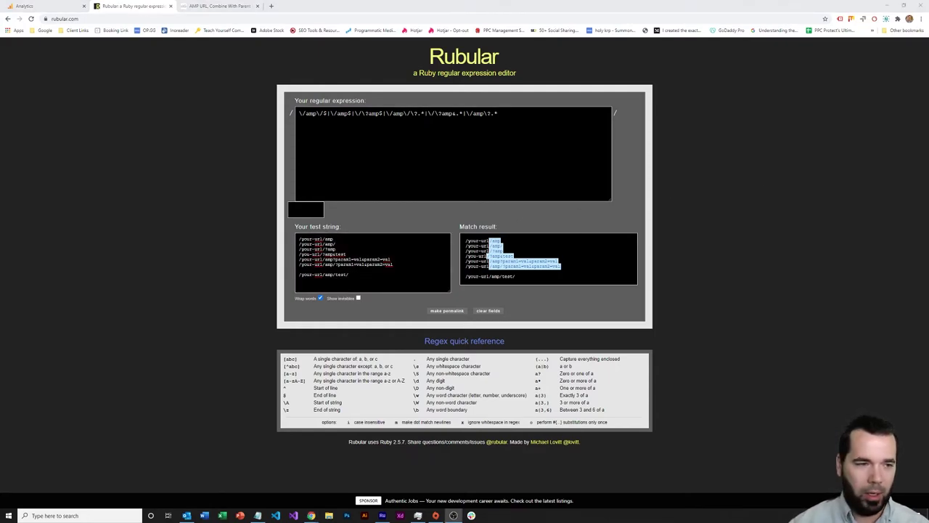
{"action": "key", "text": "alt+Tab"}
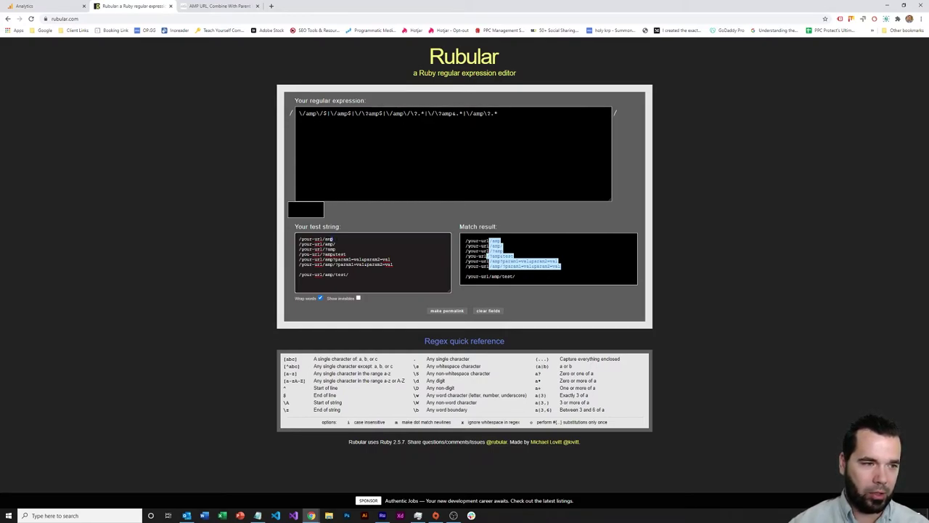
{"action": "left_click", "coordinate": [333, 240]}
{"action": "double_click", "coordinate": [330, 244]}
{"action": "left_click", "coordinate": [333, 244]}
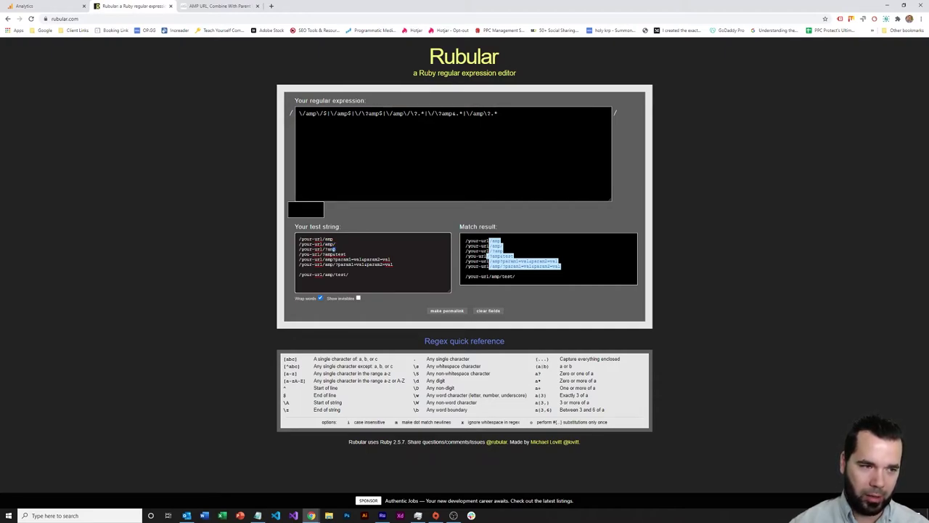
{"action": "double_click", "coordinate": [331, 249]}
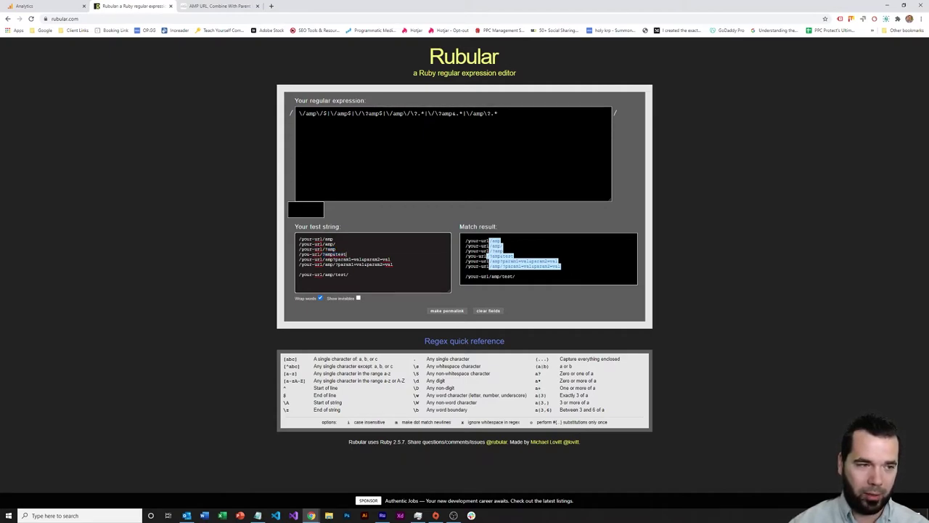
Step: Compare the ?param1=val&param2=val lines and the unmatched /your-url/amp/test/ line
{"action": "left_click_drag", "start_coordinate": [325, 259], "coordinate": [390, 259]}
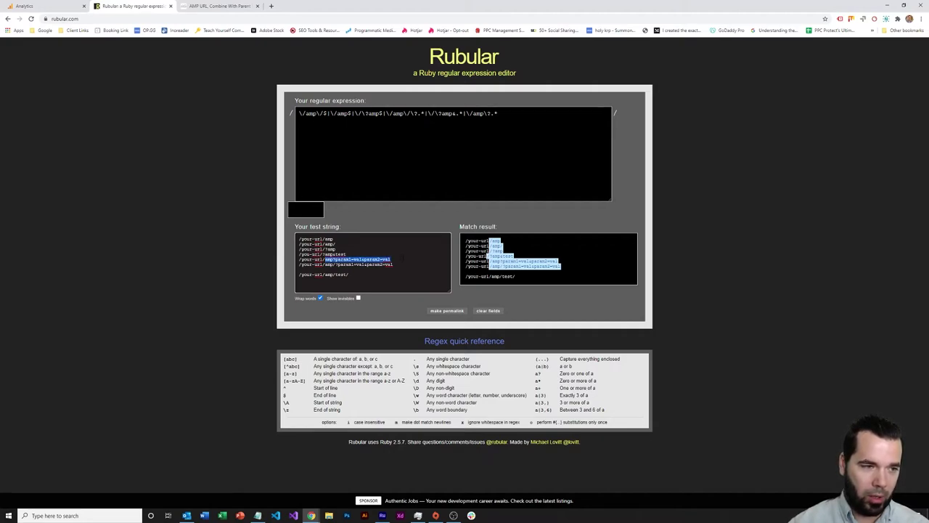
{"action": "left_click", "coordinate": [402, 258]}
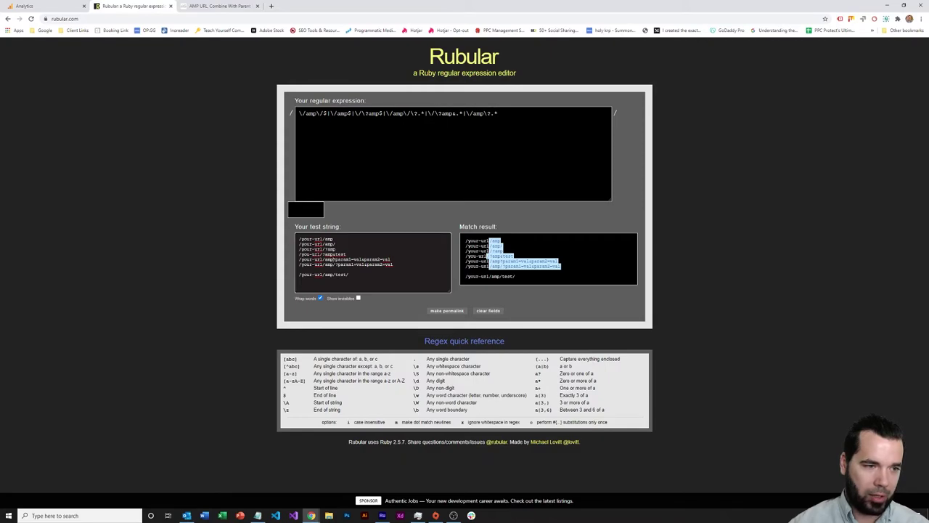
{"action": "left_click_drag", "start_coordinate": [334, 259], "coordinate": [391, 259]}
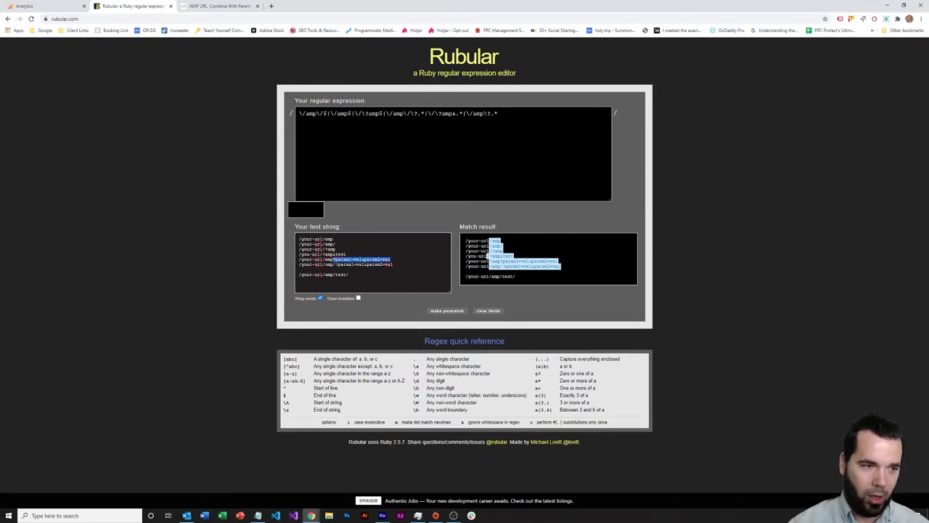
{"action": "left_click", "coordinate": [390, 259]}
{"action": "left_click_drag", "start_coordinate": [335, 264], "coordinate": [394, 264]}
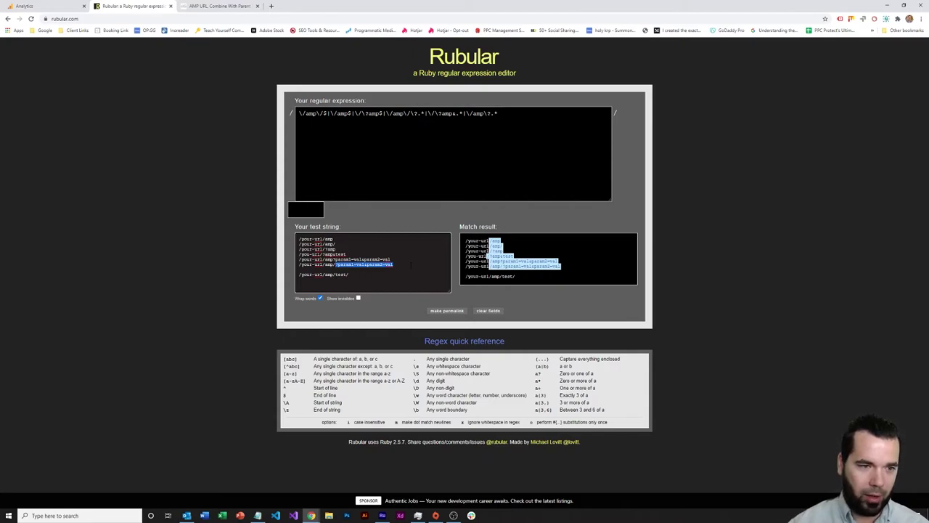
{"action": "left_click", "coordinate": [411, 264]}
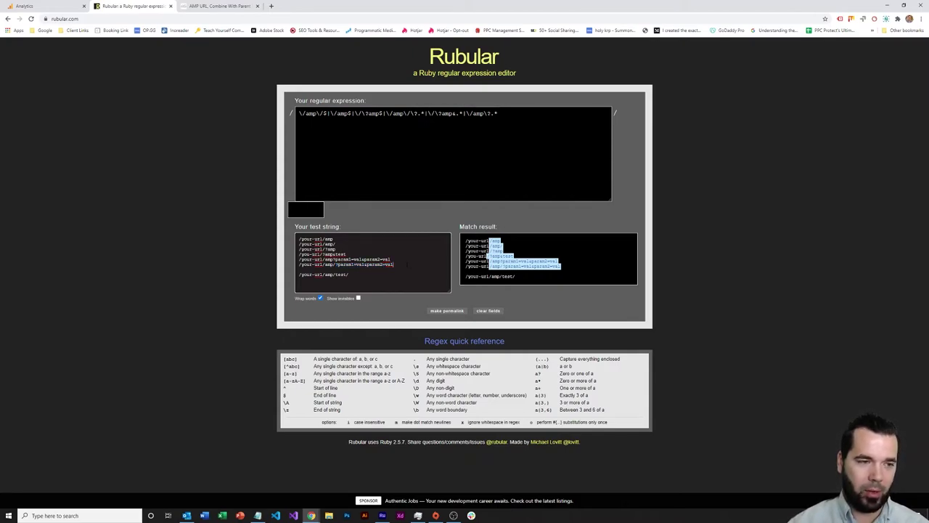
{"action": "left_click_drag", "start_coordinate": [350, 275], "coordinate": [334, 275]}
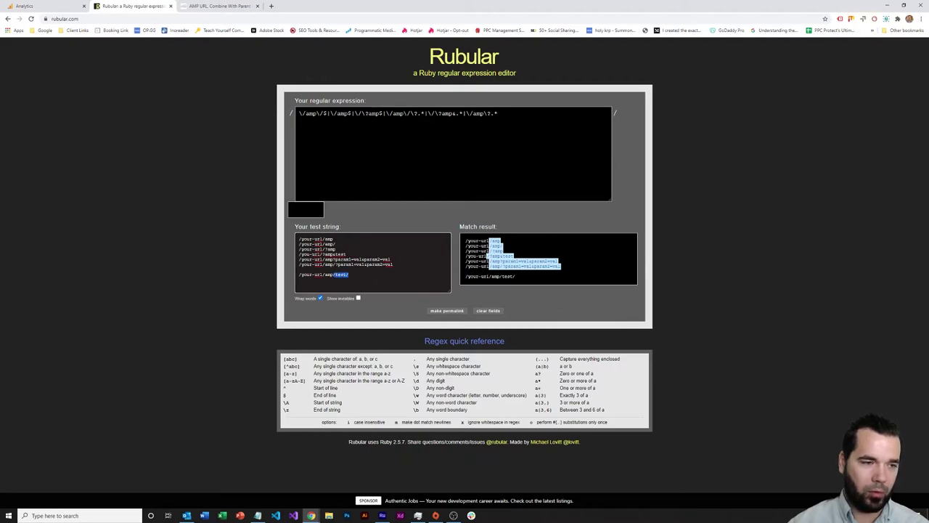
{"action": "left_click", "coordinate": [334, 275]}
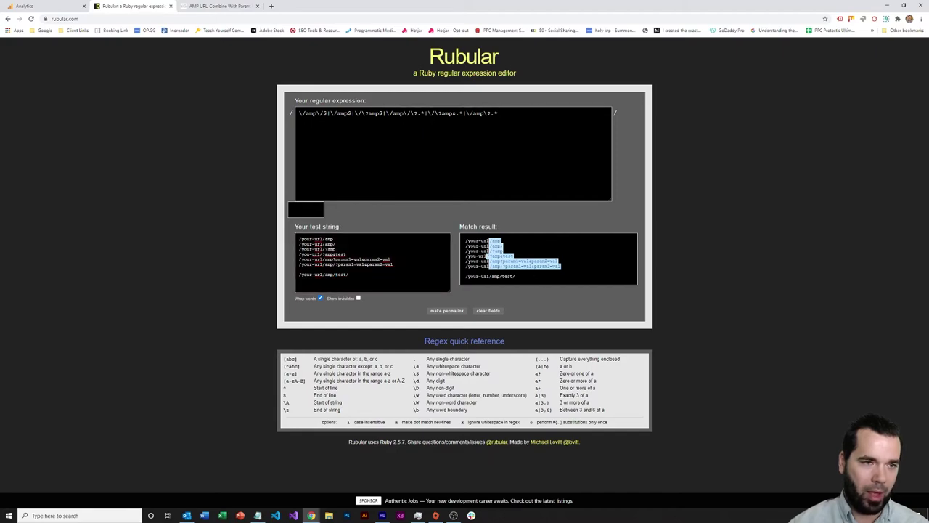
Step: Inspect the regex's final \/amp\?.* alternative, then select the whole expression to copy
{"action": "left_click_drag", "start_coordinate": [508, 113], "coordinate": [280, 113]}
{"action": "left_click", "coordinate": [486, 113]}
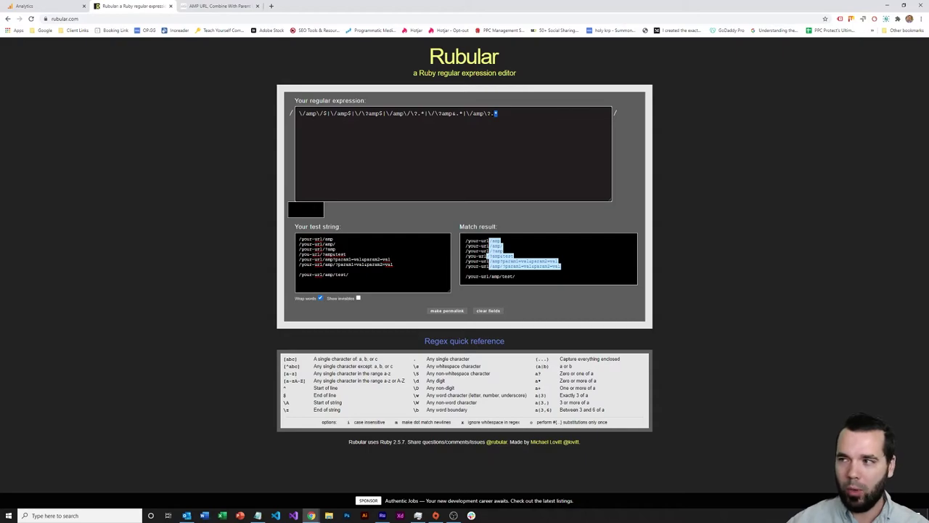
{"action": "key", "text": "shift+Left"}
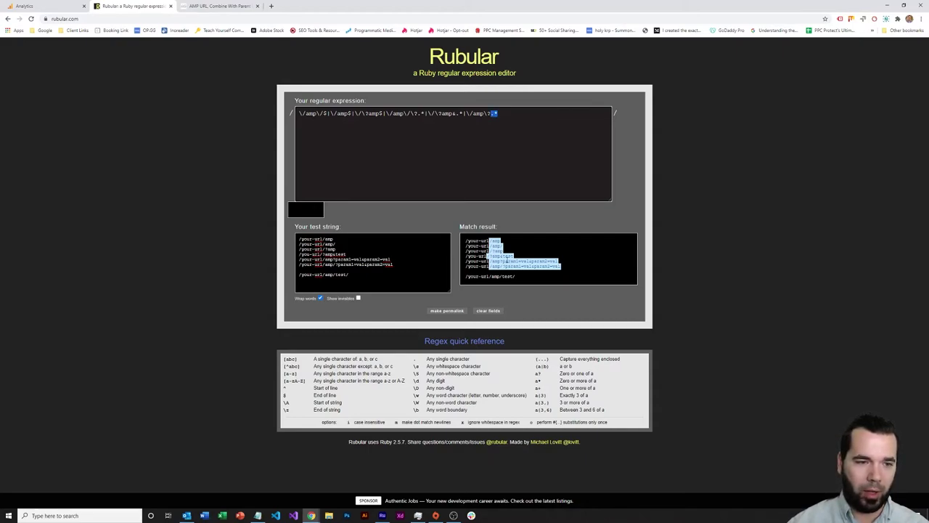
{"action": "left_click", "coordinate": [500, 260]}
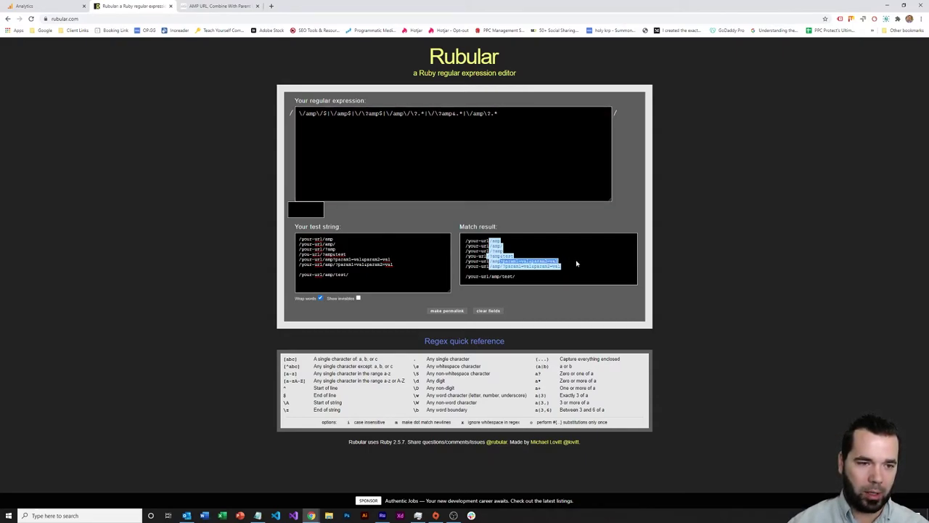
{"action": "double_click", "coordinate": [478, 113]}
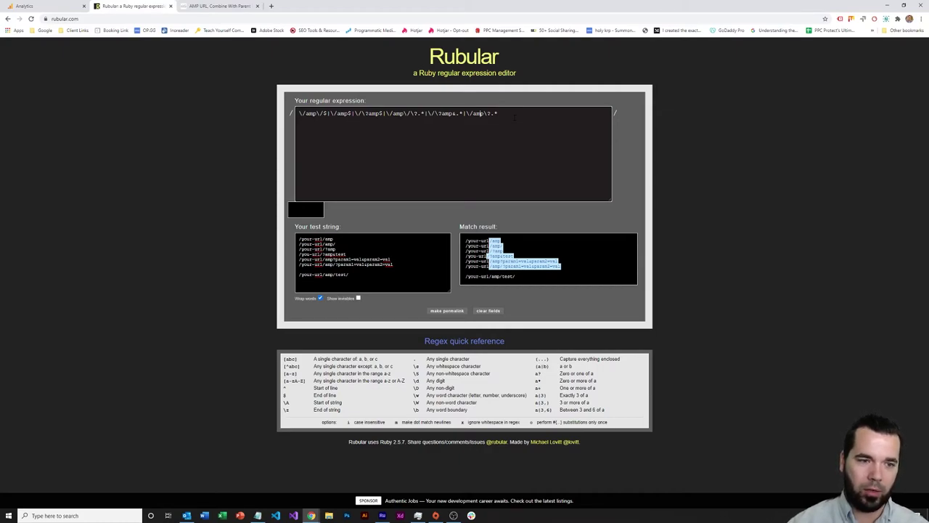
{"action": "left_click", "coordinate": [515, 116]}
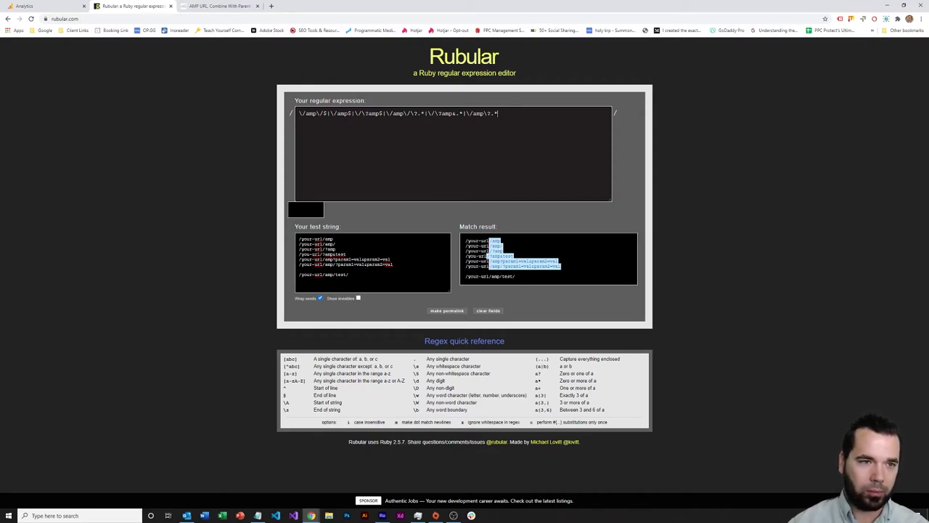
{"action": "key", "text": "ctrl+a"}
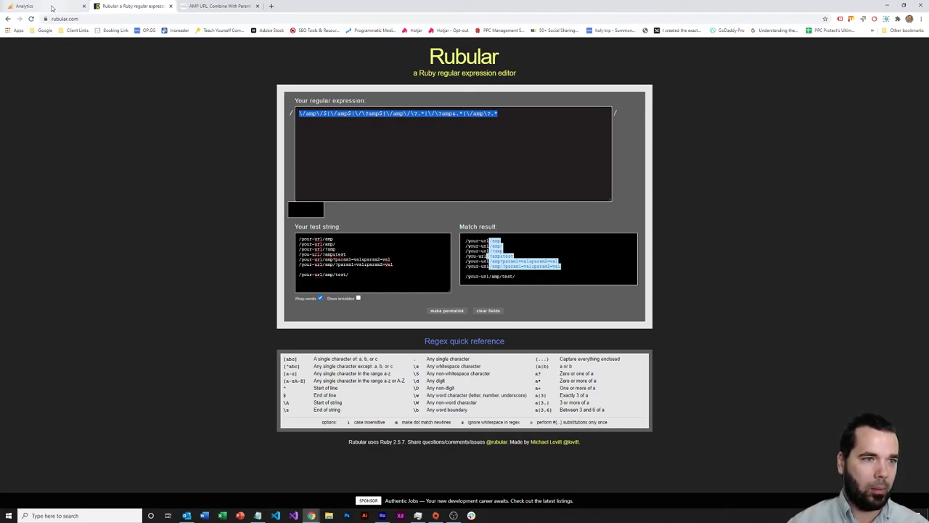
Step: Paste the AMP regex as the Search String and enter / as the Replace String
{"action": "left_click", "coordinate": [51, 8]}
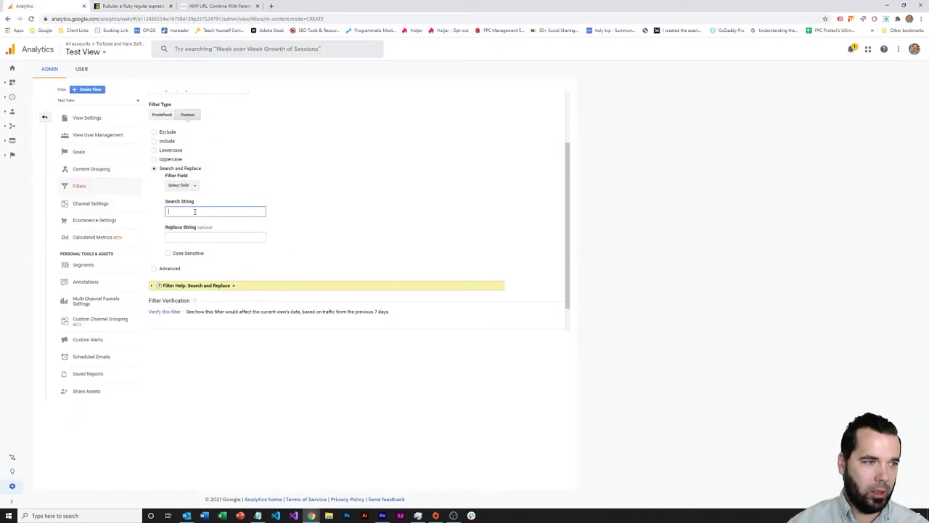
{"action": "key", "text": "ctrl+v"}
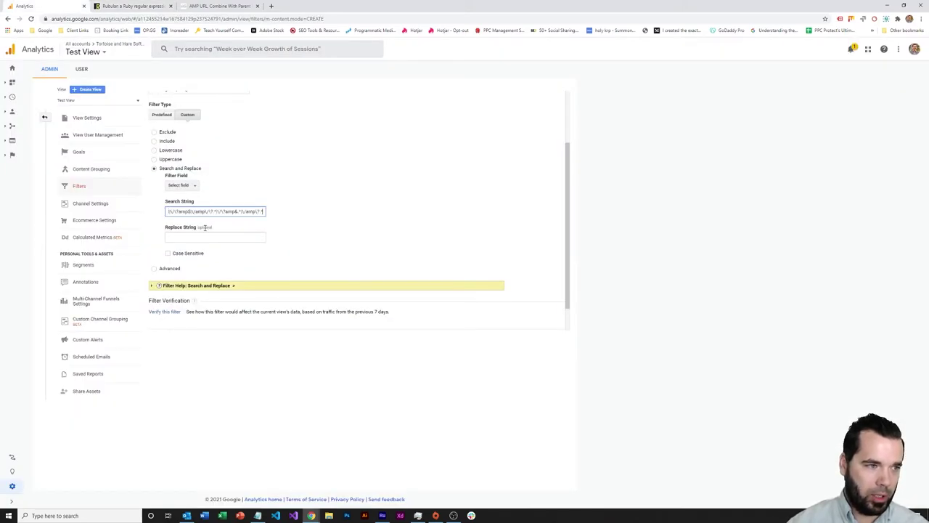
{"action": "left_click", "coordinate": [189, 238]}
{"action": "left_click", "coordinate": [188, 238]}
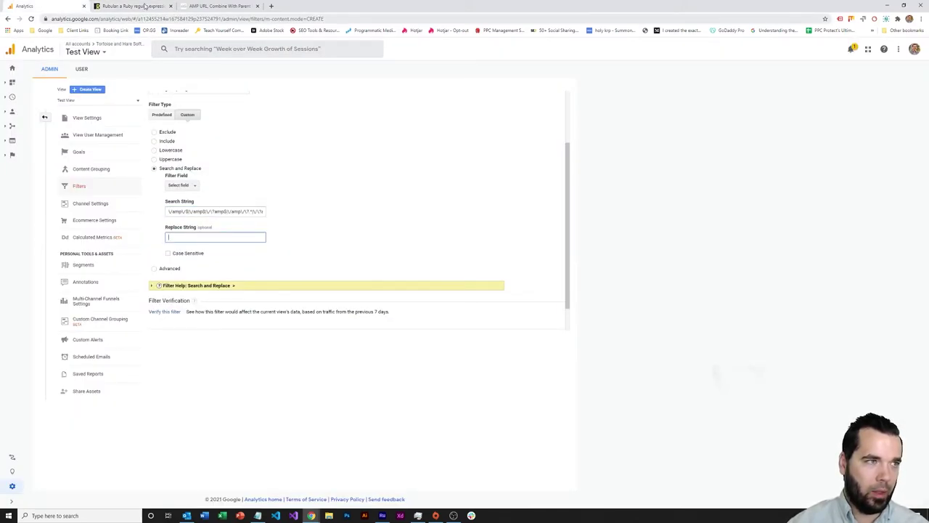
{"action": "left_click", "coordinate": [210, 5]}
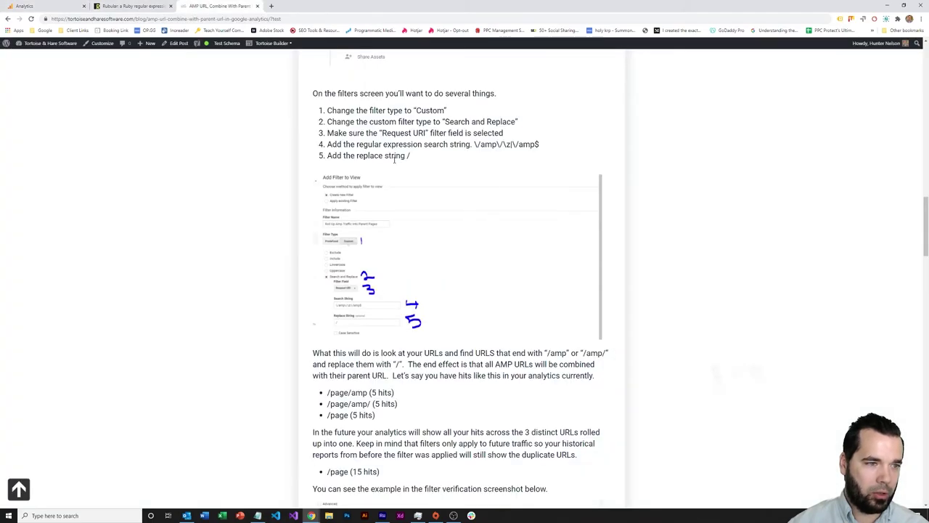
{"action": "left_click", "coordinate": [44, 6]}
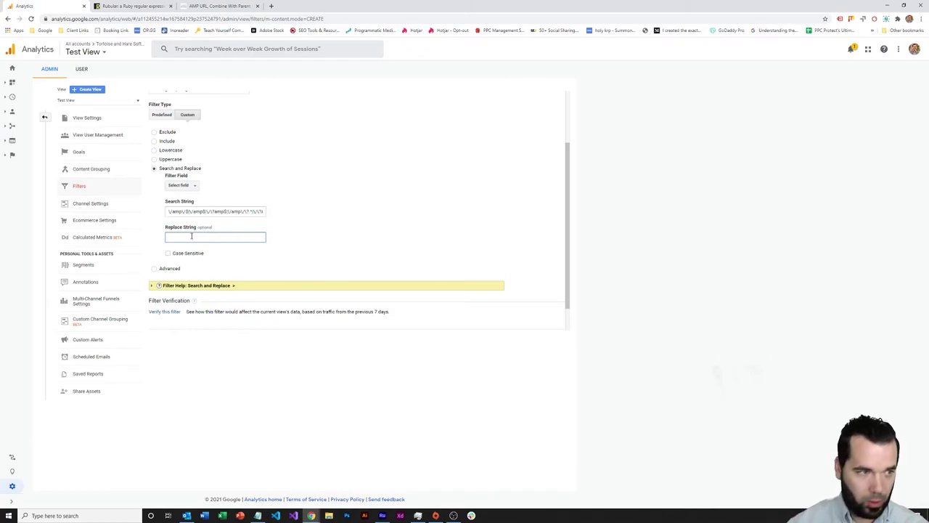
{"action": "type", "text": "/"}
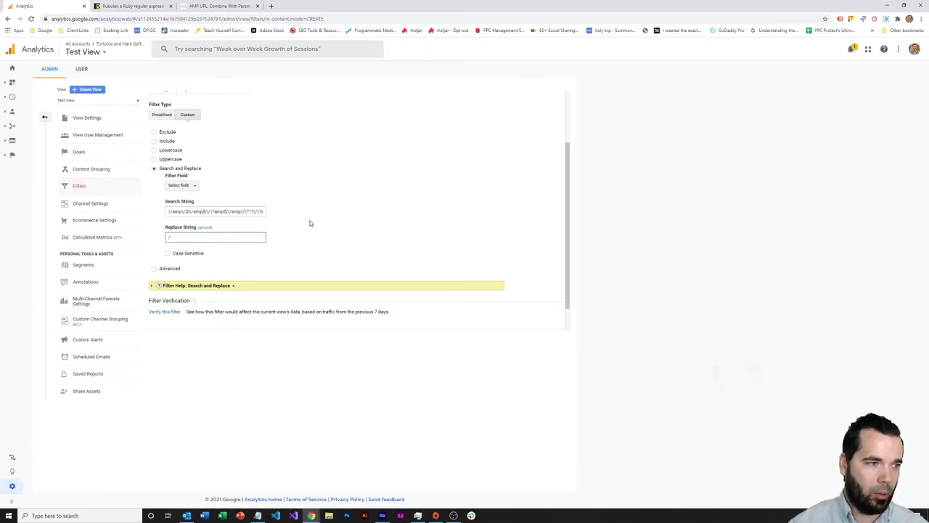
{"action": "scroll", "coordinate": [309, 223], "scroll_direction": "down", "scroll_amount": 1}
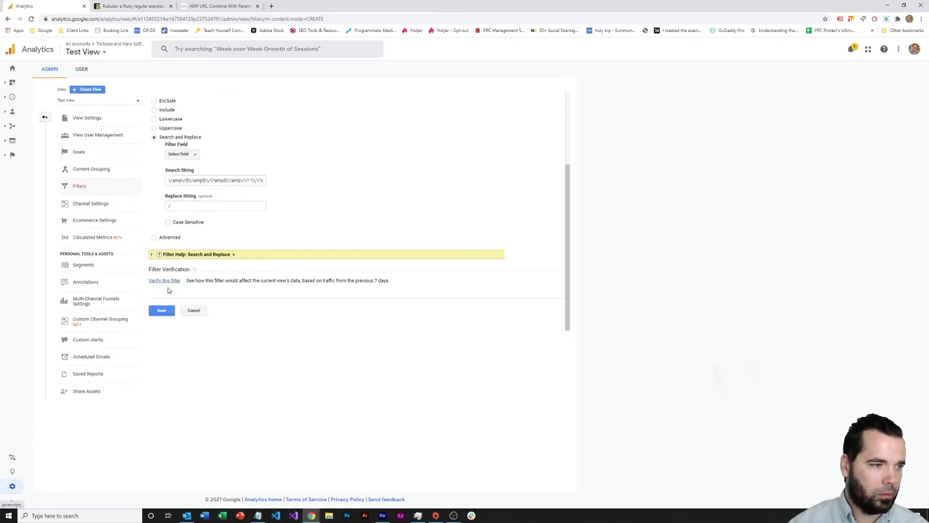
Step: Set the filter field to Request URI and save the filter
{"action": "left_click", "coordinate": [163, 311]}
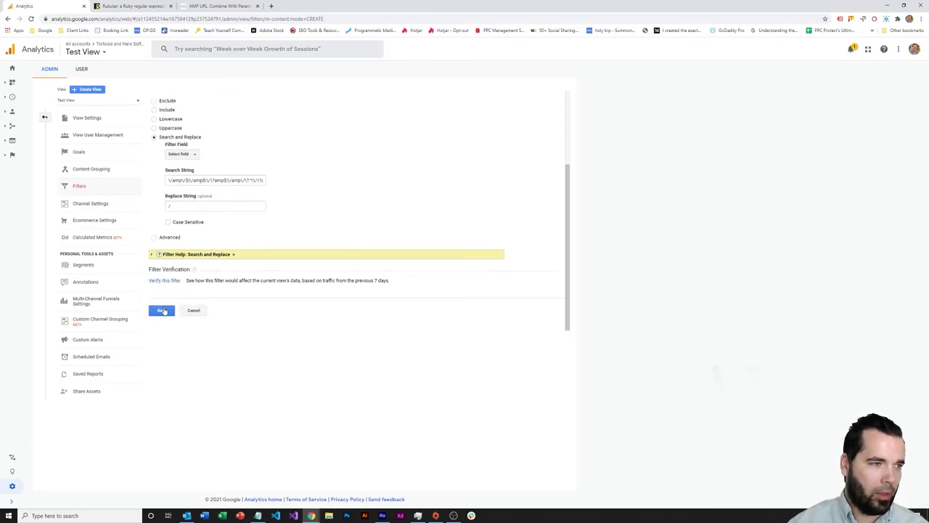
{"action": "left_click", "coordinate": [182, 146]}
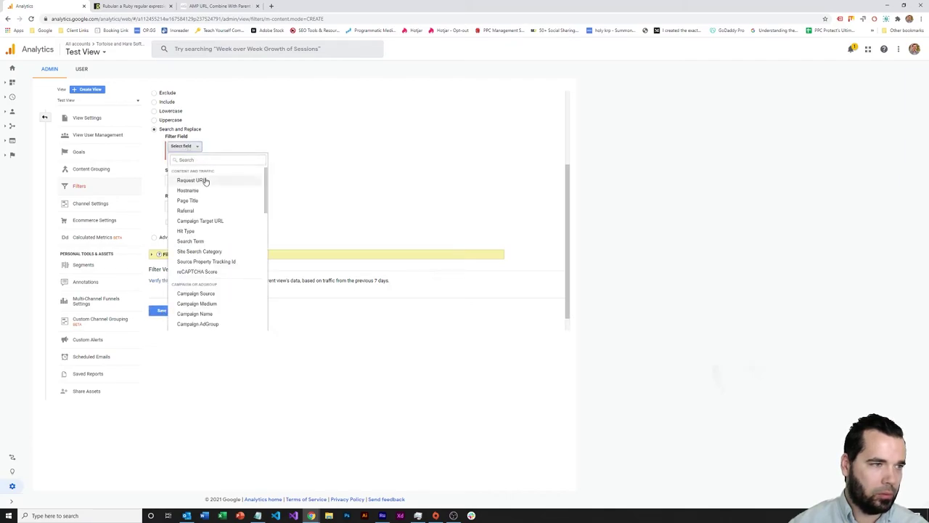
{"action": "left_click", "coordinate": [200, 180]}
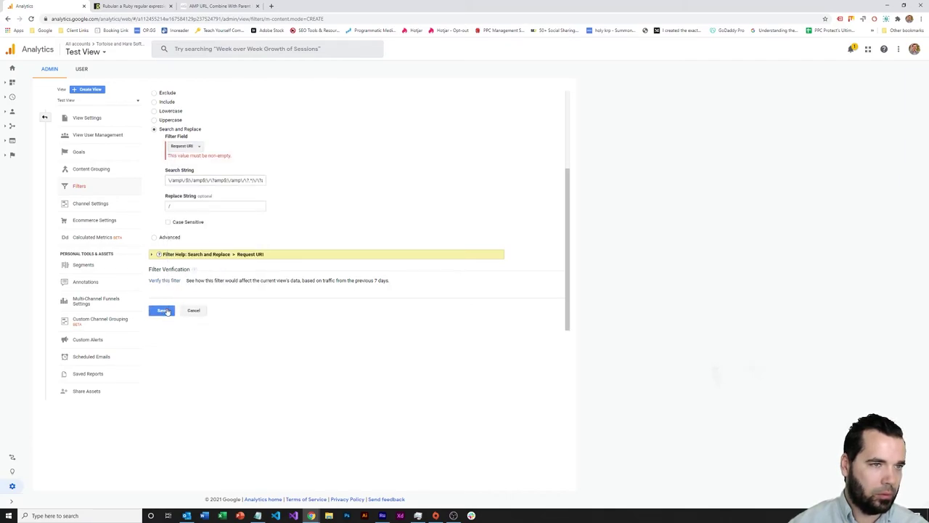
{"action": "left_click", "coordinate": [166, 310]}
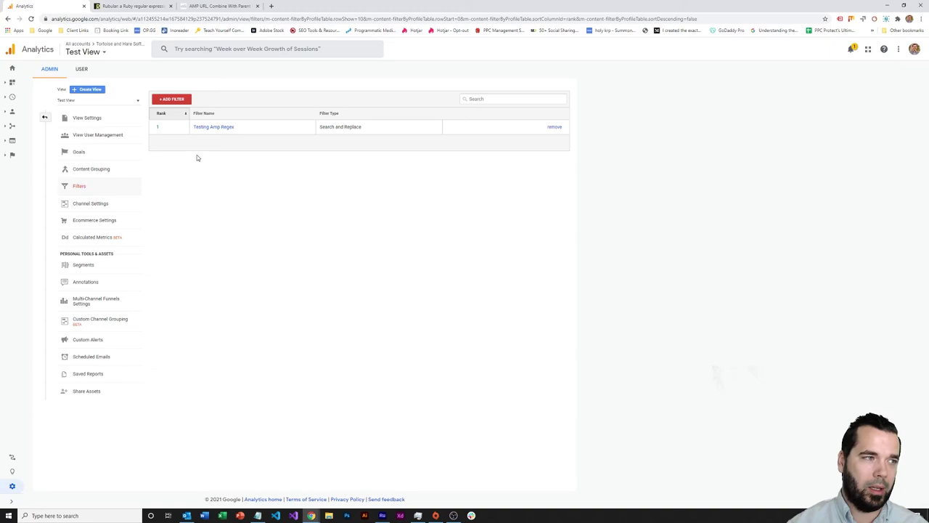
Step: Open the account, property and view picker from the Test View selector
{"action": "left_click", "coordinate": [106, 54]}
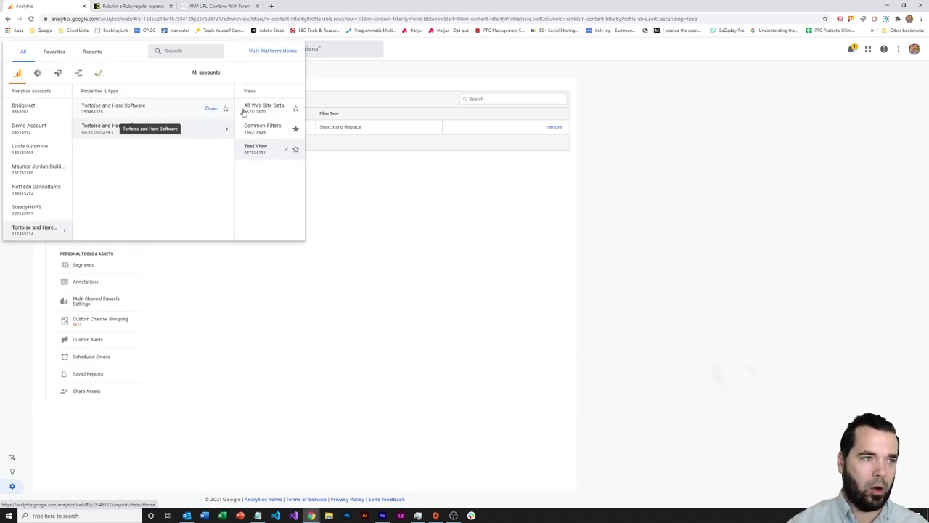
Step: Dismiss the view picker to return to Test View's filter list showing Testing Amp Regex
{"action": "left_click", "coordinate": [372, 190]}
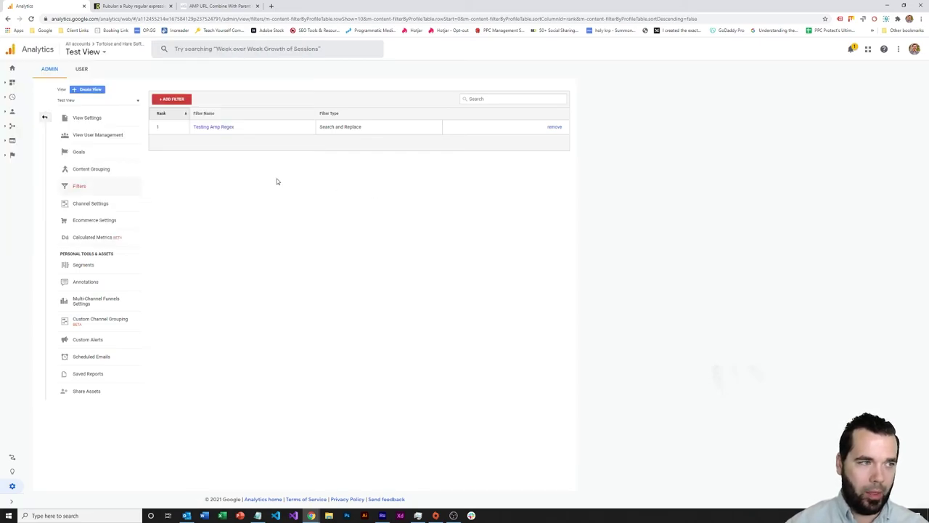